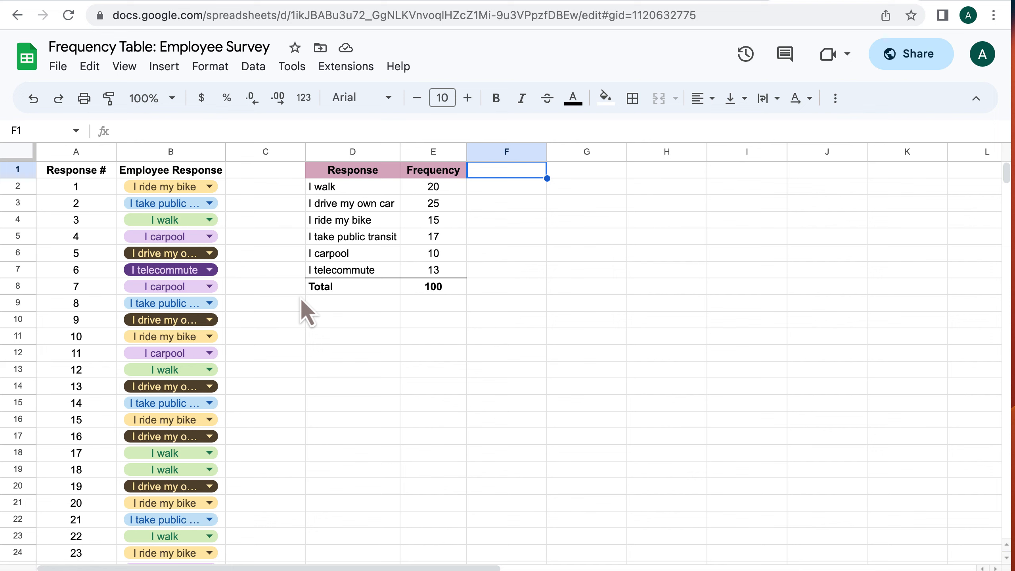
# Review the COUNTIF and SUM formulas behind the Frequency column of the table
pyautogui.press('Down')
pyautogui.press('Left')
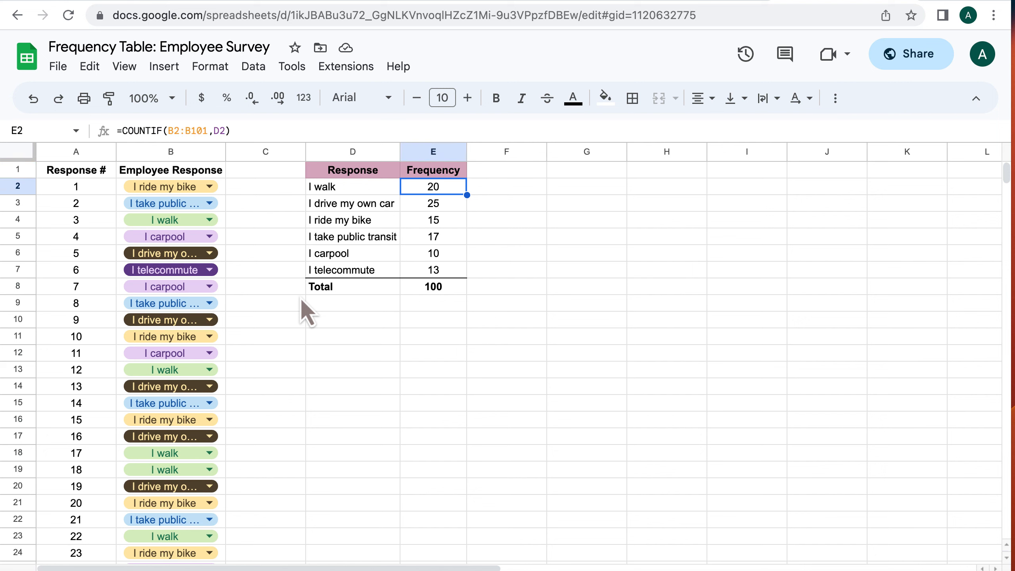
pyautogui.press('Down')
pyautogui.press('Down')
pyautogui.press('Down')
pyautogui.press('Down')
pyautogui.press('Down')
pyautogui.press('Down')
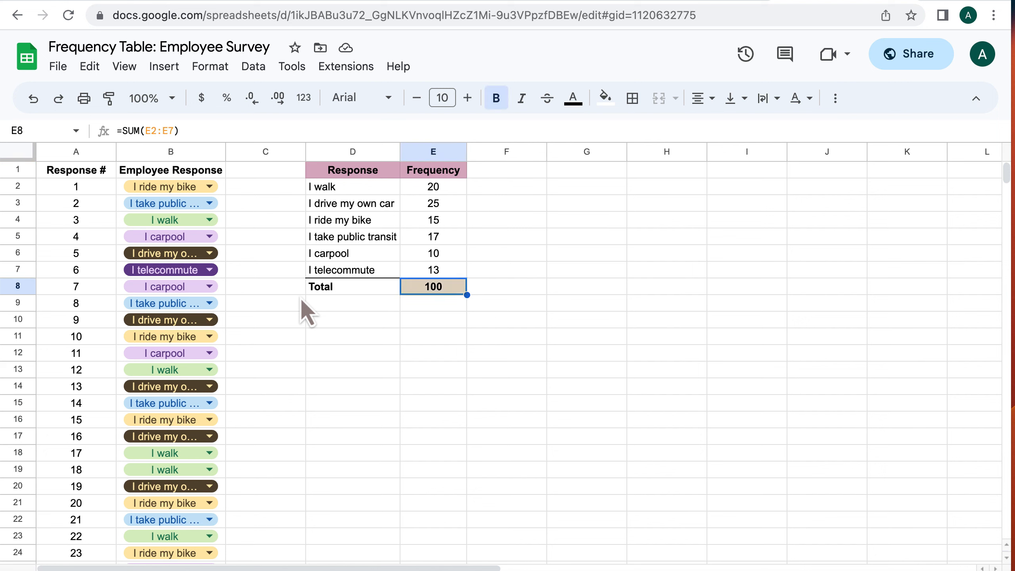
pyautogui.press('Up')
pyautogui.press('Up')
pyautogui.press('Up')
pyautogui.press('Up')
pyautogui.press('Up')
pyautogui.press('Up')
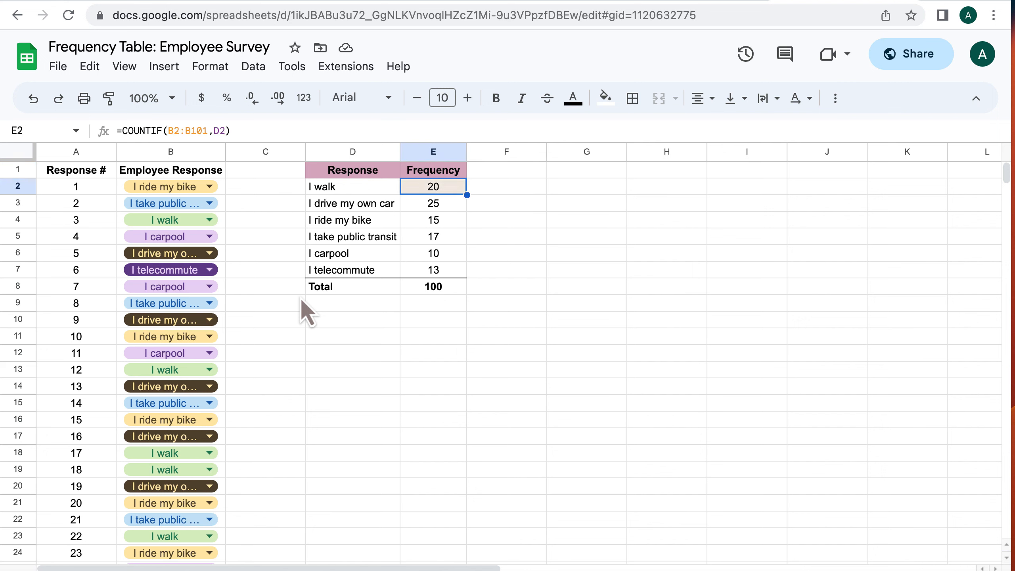
pyautogui.press('Left')
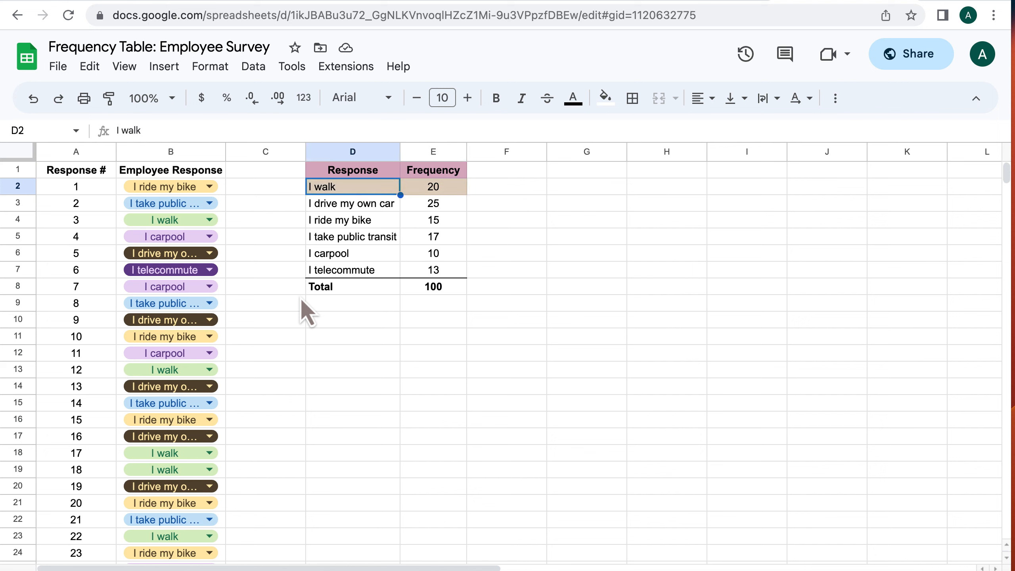
pyautogui.press('Right')
pyautogui.press('Down')
pyautogui.press('Down')
pyautogui.press('Down')
pyautogui.press('Down')
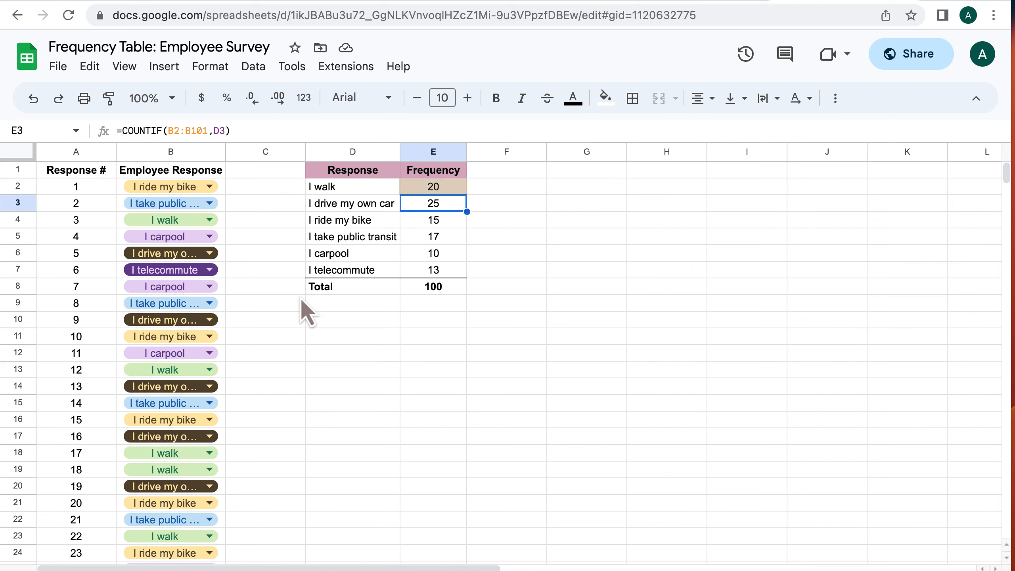
pyautogui.press('Down')
pyautogui.press('Down')
pyautogui.press('Up')
pyautogui.press('Up')
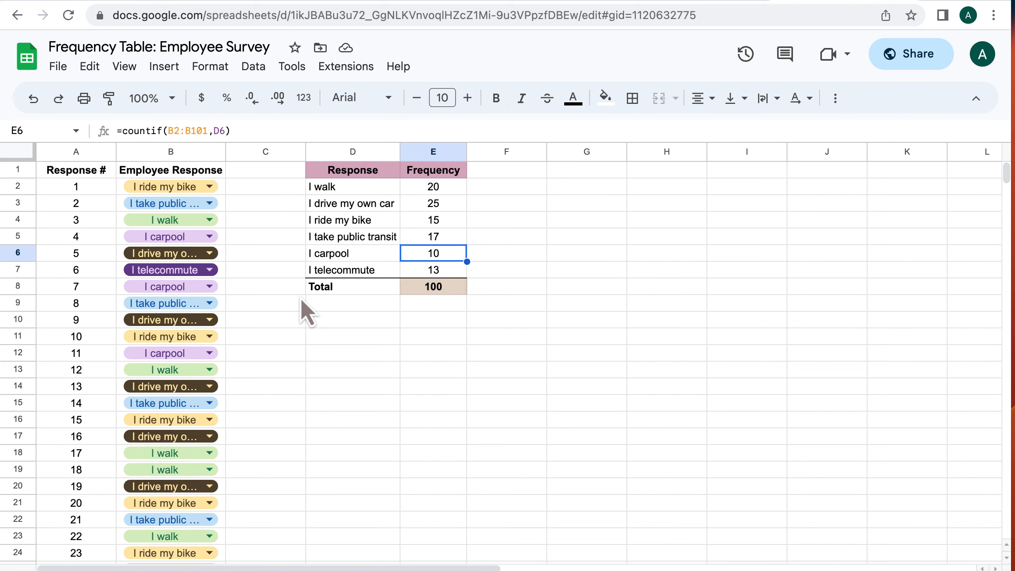
pyautogui.press('Up')
pyautogui.press('Up')
pyautogui.press('Up')
pyautogui.press('Down')
pyautogui.press('Down')
pyautogui.press('Down')
pyautogui.press('Down')
pyautogui.press('Down')
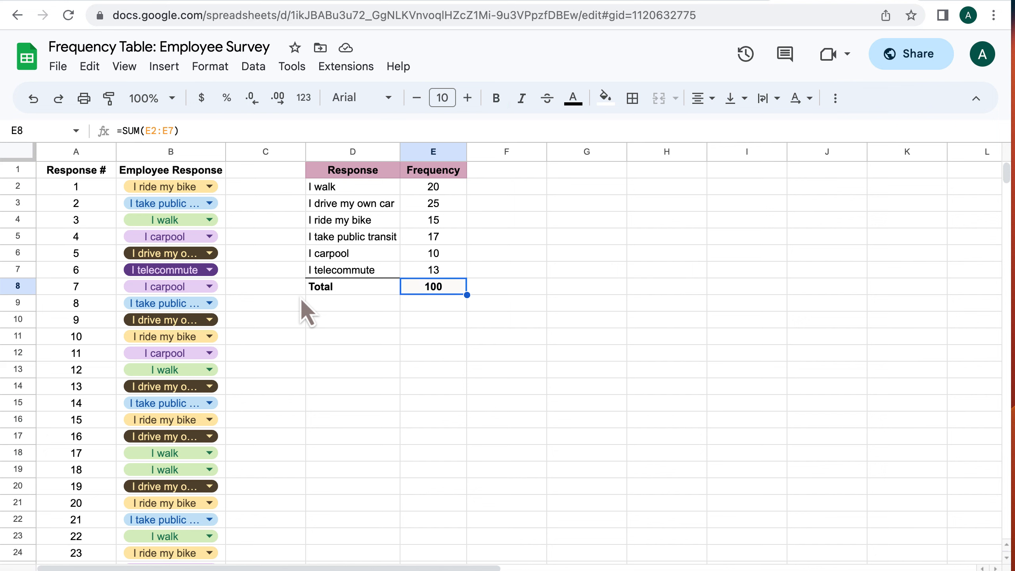
# Copy the Frequency header into the next column and rename it Relative Frequency
pyautogui.click(464, 175)
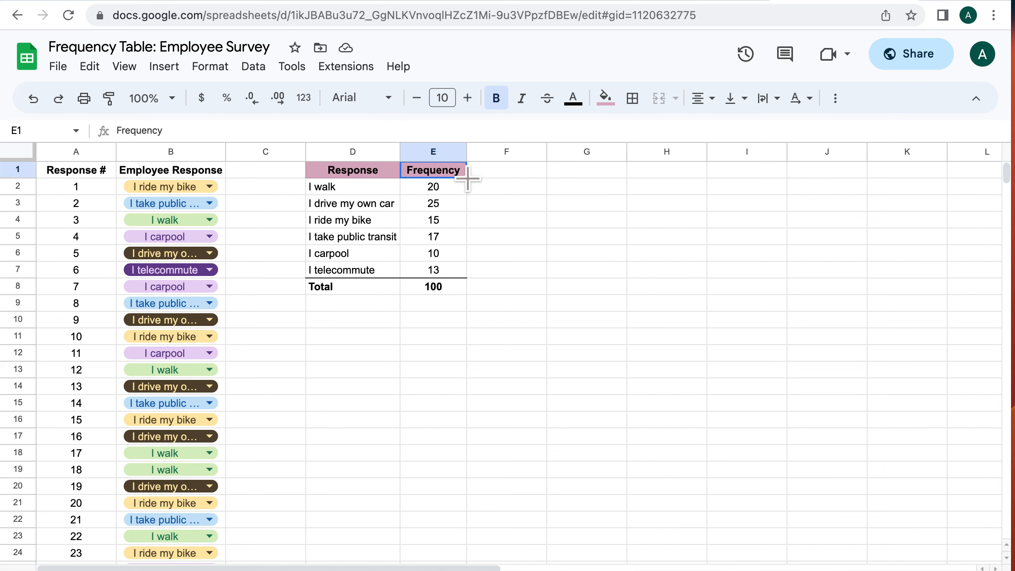
pyautogui.moveTo(467, 179); pyautogui.dragTo(496, 175)
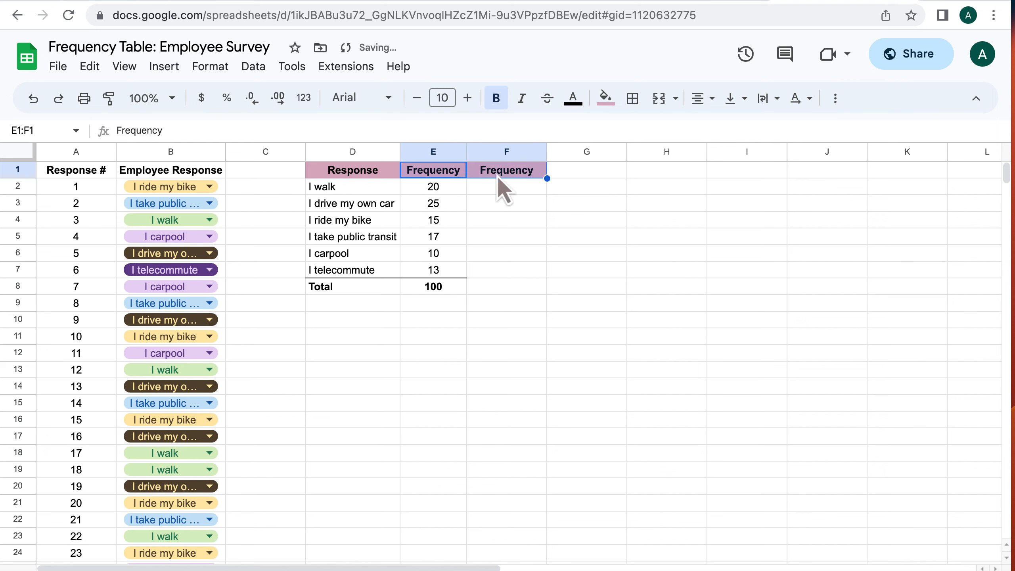
pyautogui.click(513, 176)
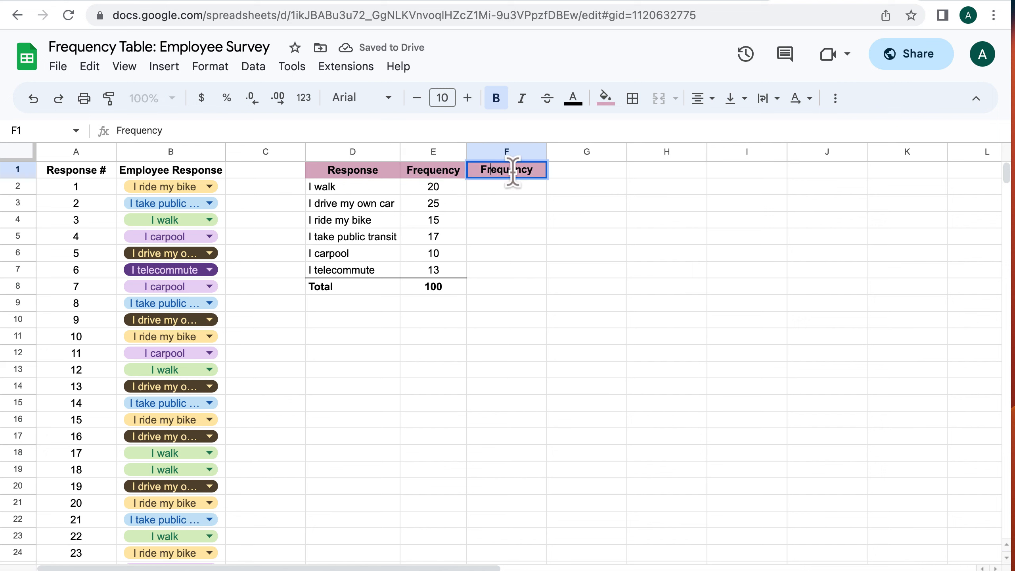
pyautogui.write('Relative')
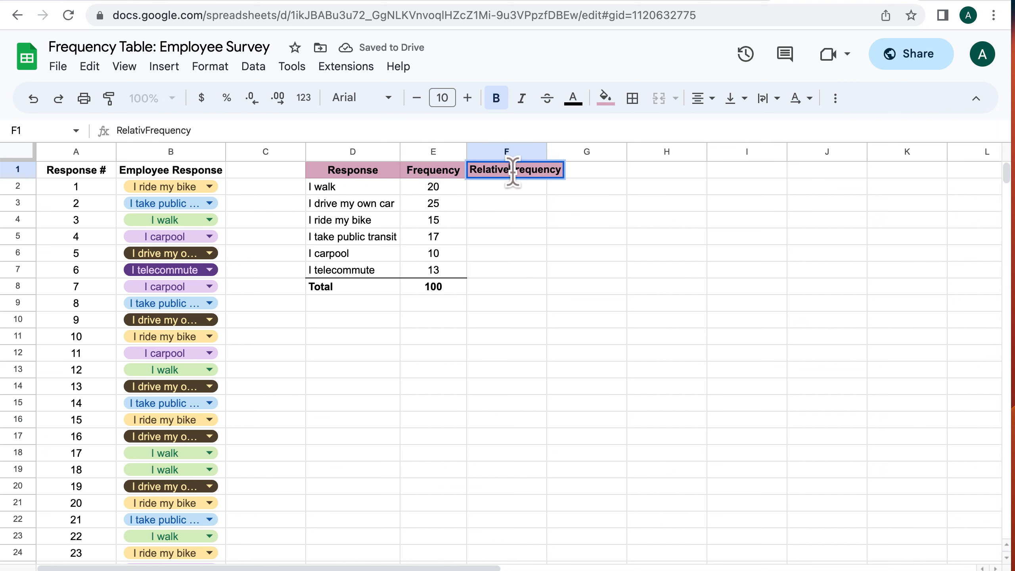
pyautogui.press('Return')
# Wrap the text of the Relative Frequency header cell
pyautogui.click(515, 173)
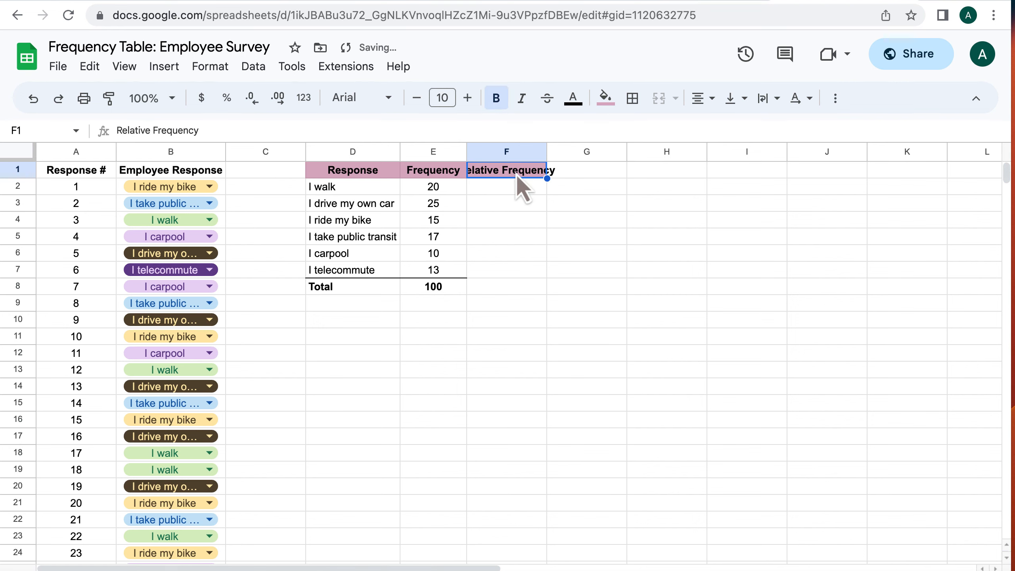
pyautogui.click(764, 98)
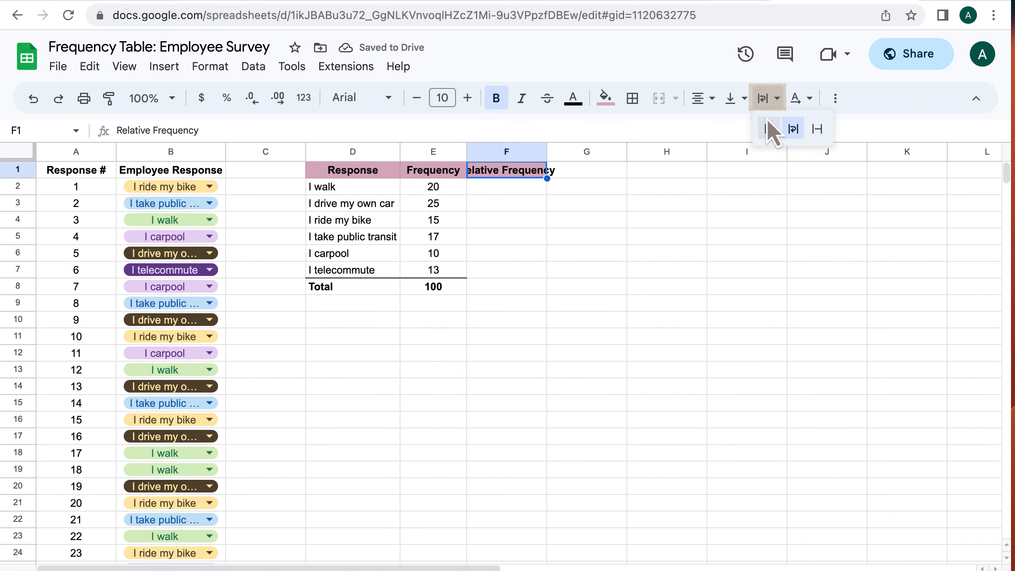
pyautogui.click(787, 129)
# Enter =E2/$E$8 in F2 and accept the suggested autofill down to the total row
pyautogui.click(512, 202)
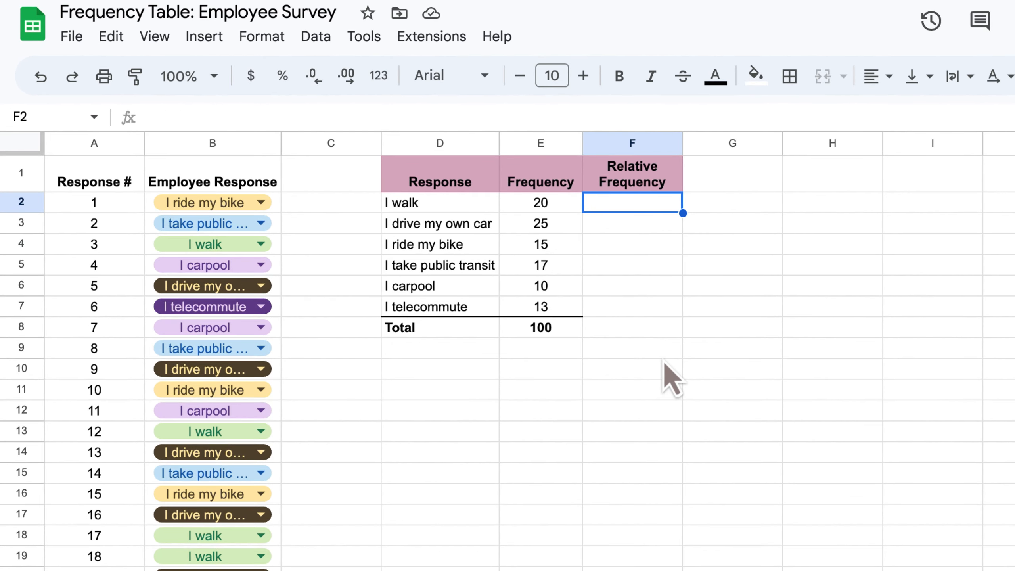
pyautogui.write('=')
pyautogui.click(554, 206)
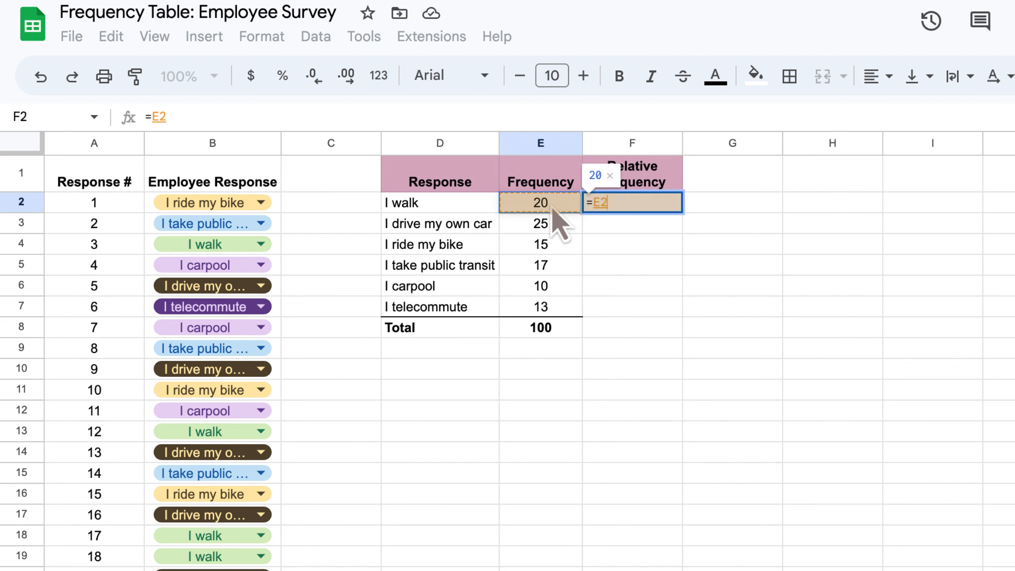
pyautogui.write('/')
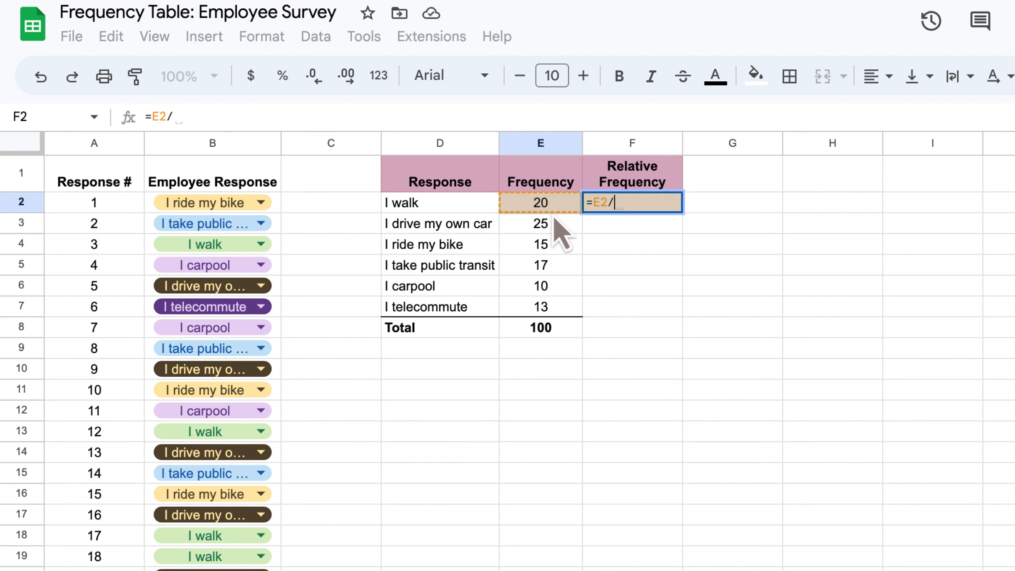
pyautogui.click(561, 329)
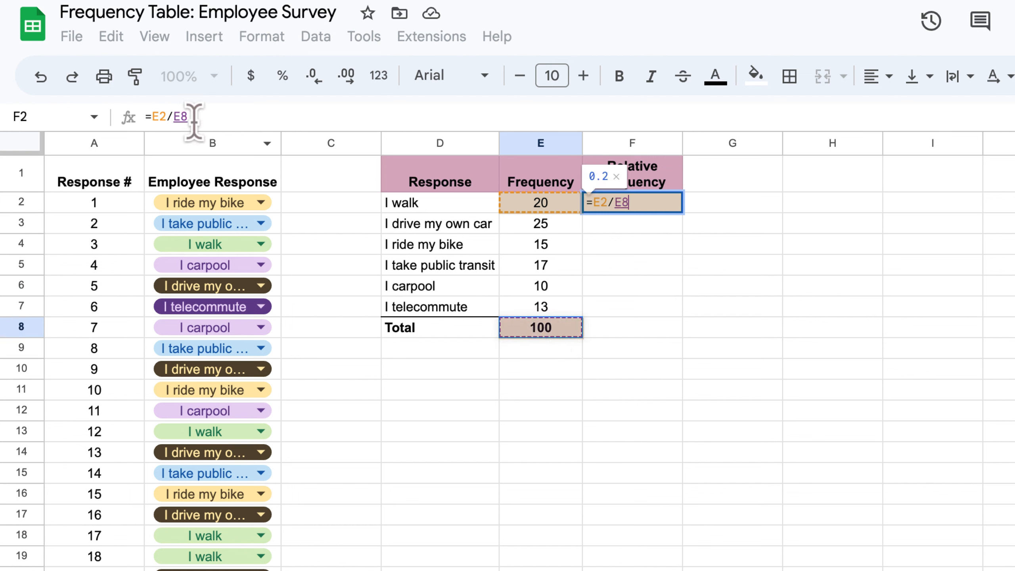
pyautogui.click(178, 116)
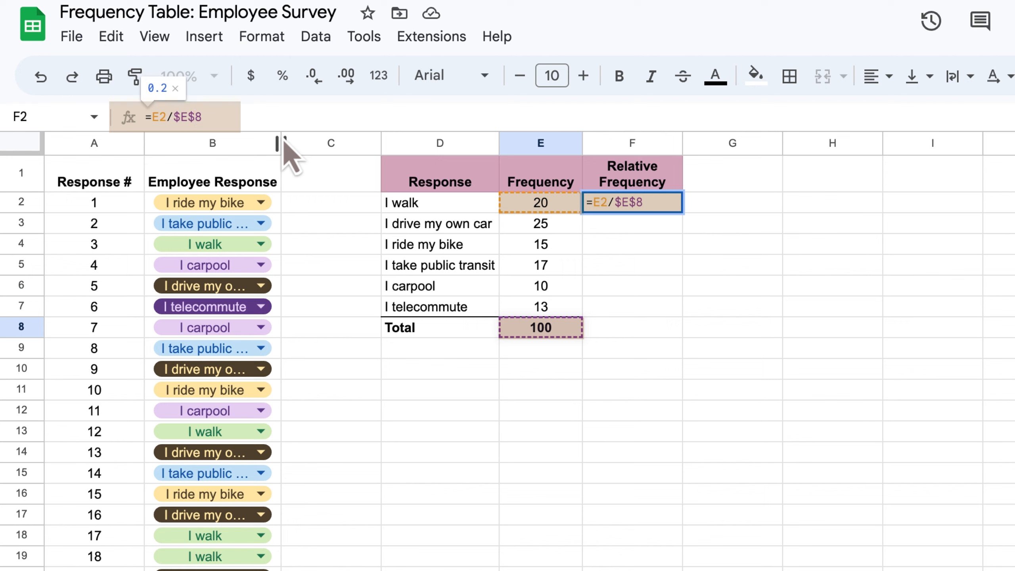
pyautogui.press('Return')
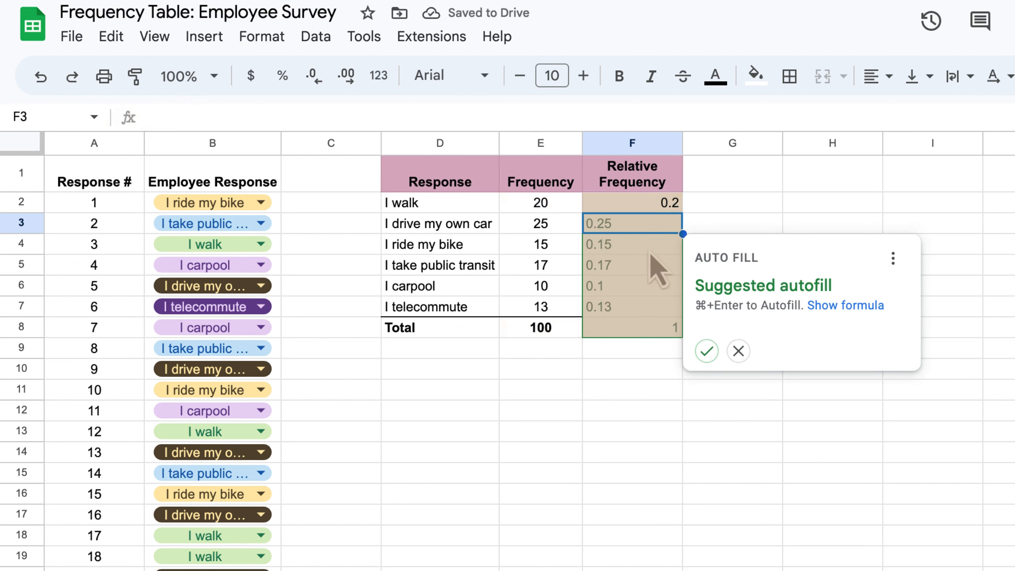
pyautogui.click(706, 350)
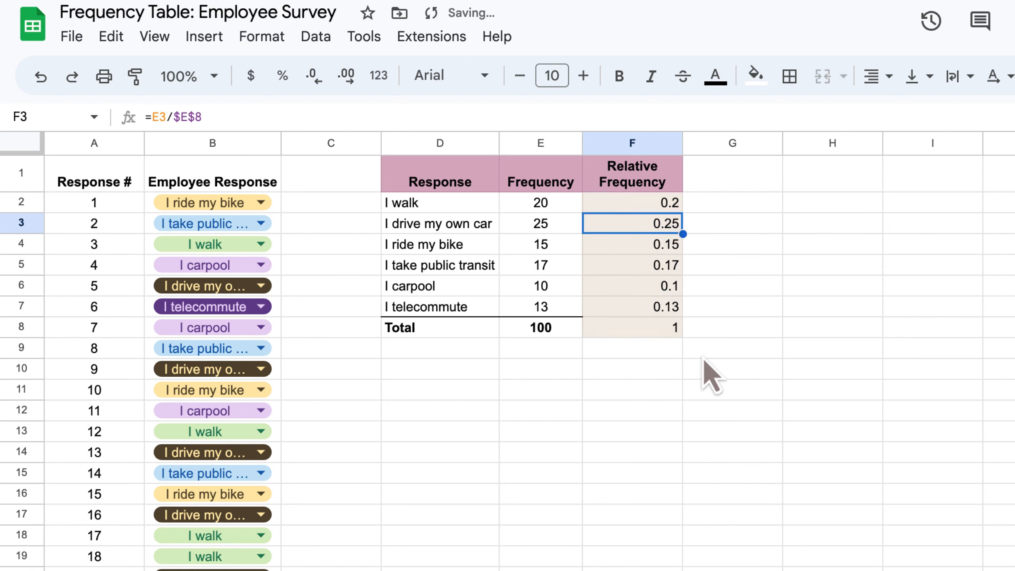
# Add a bottom border under the I telecommute relative frequency cell
pyautogui.click(651, 306)
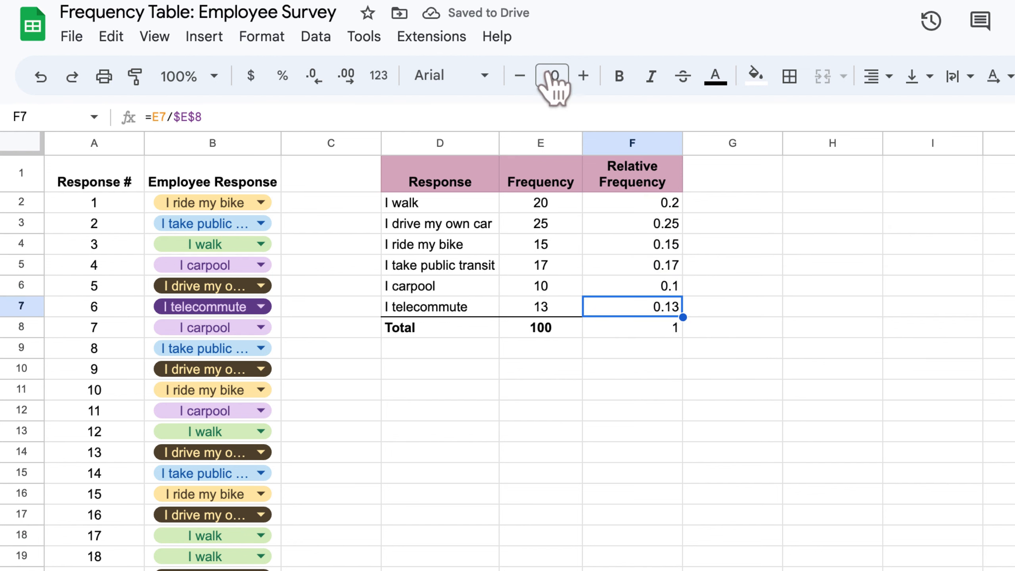
pyautogui.click(793, 78)
# Format the relative frequencies F2:F8 as percentages with no decimal places and center them
pyautogui.click(648, 208)
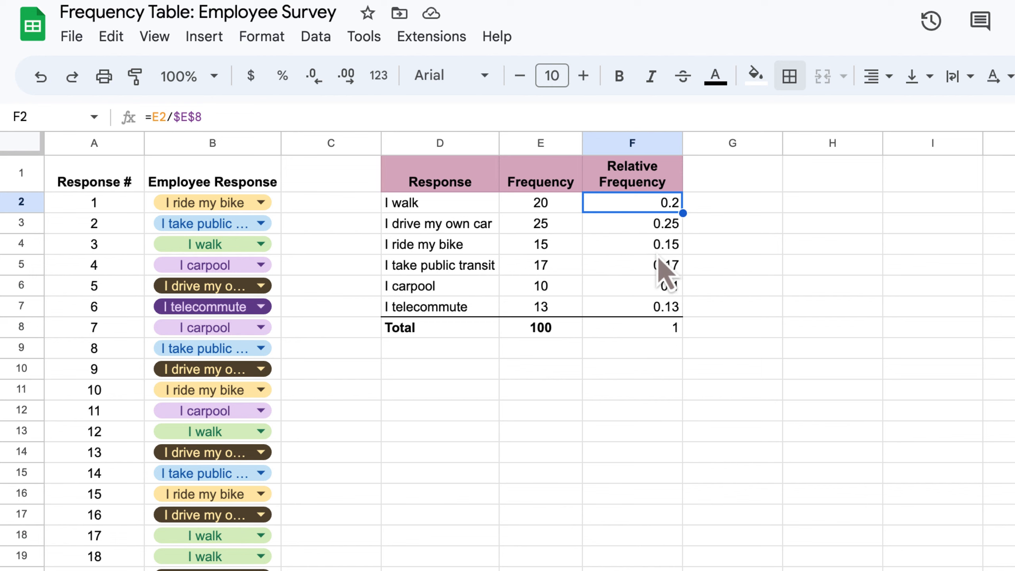
pyautogui.keyDown('shift'); pyautogui.click(644, 328); pyautogui.keyUp('shift')
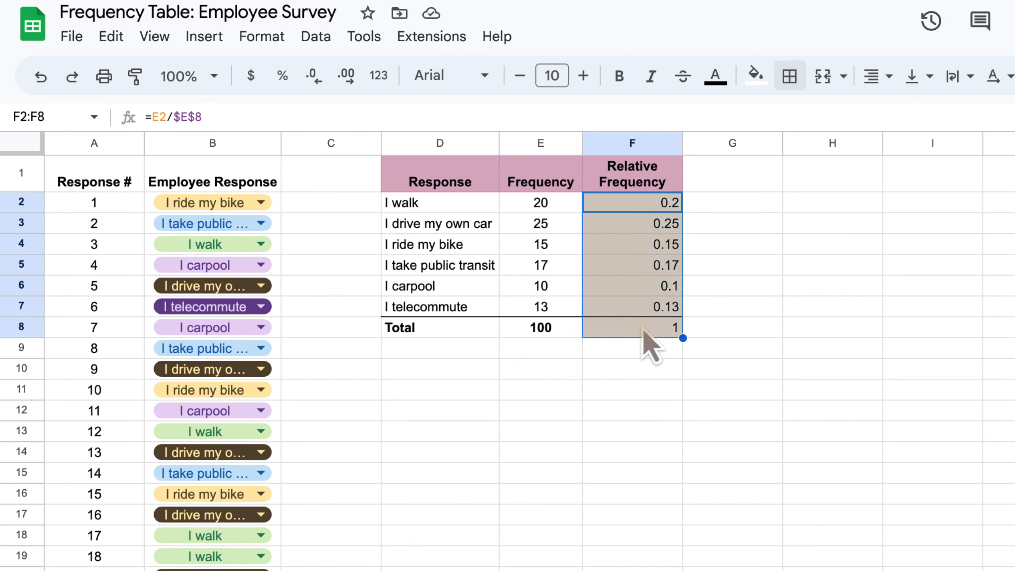
pyautogui.click(285, 89)
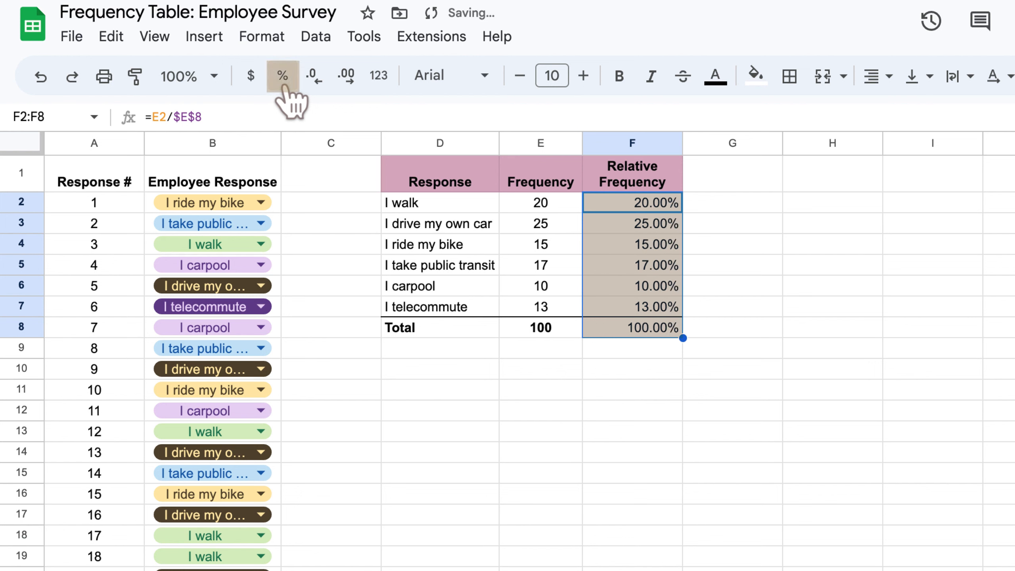
pyautogui.click(316, 82)
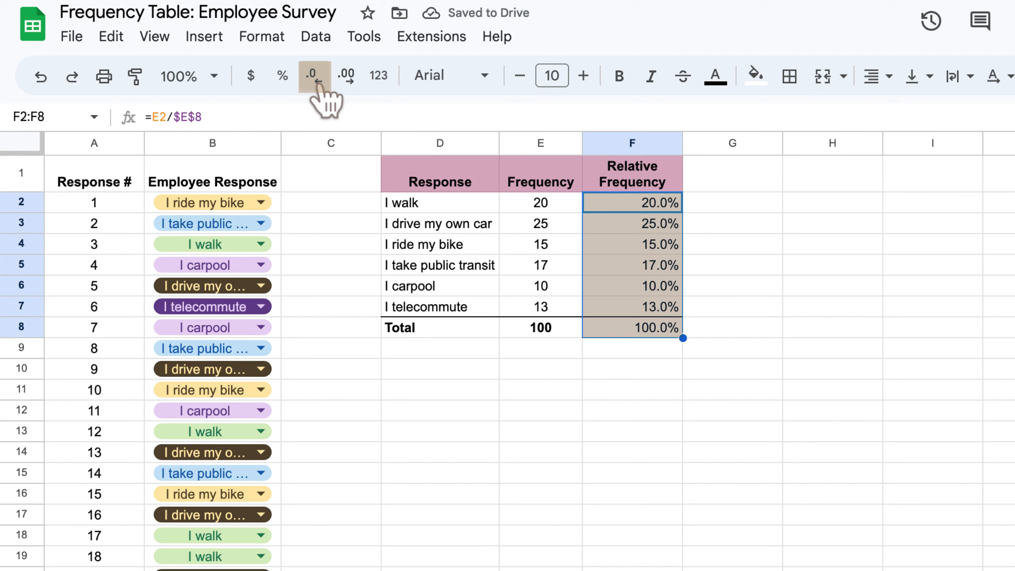
pyautogui.click(317, 82)
pyautogui.click(875, 76)
pyautogui.click(881, 104)
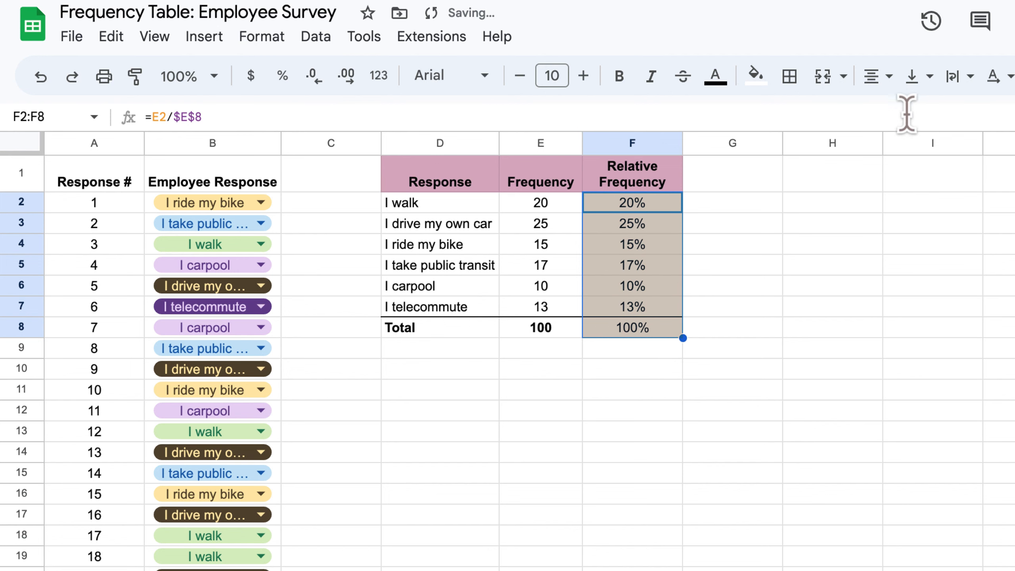
# Bold the total relative frequency in F8
pyautogui.click(811, 287)
pyautogui.click(764, 398)
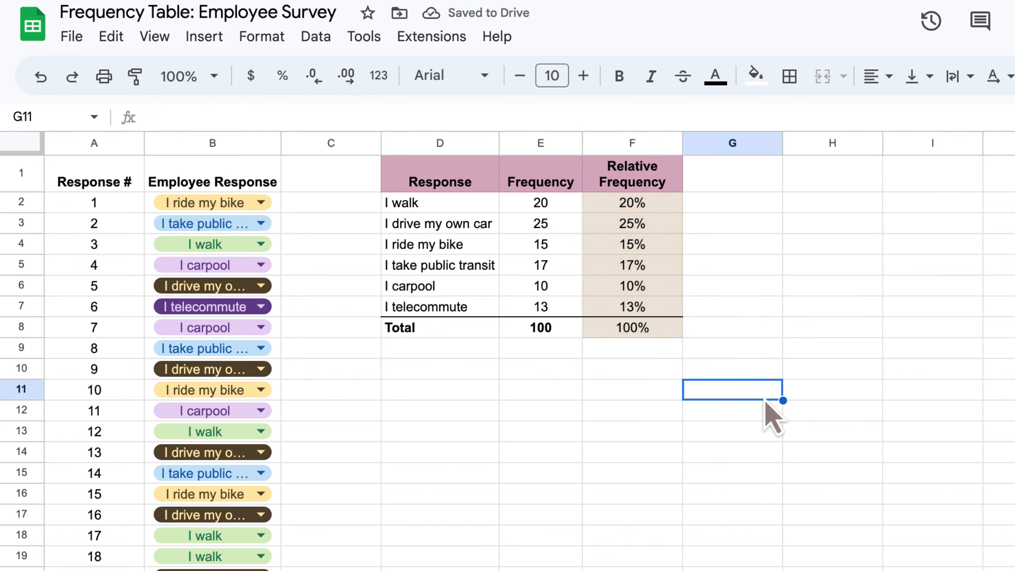
pyautogui.click(668, 331)
pyautogui.press('super+b')
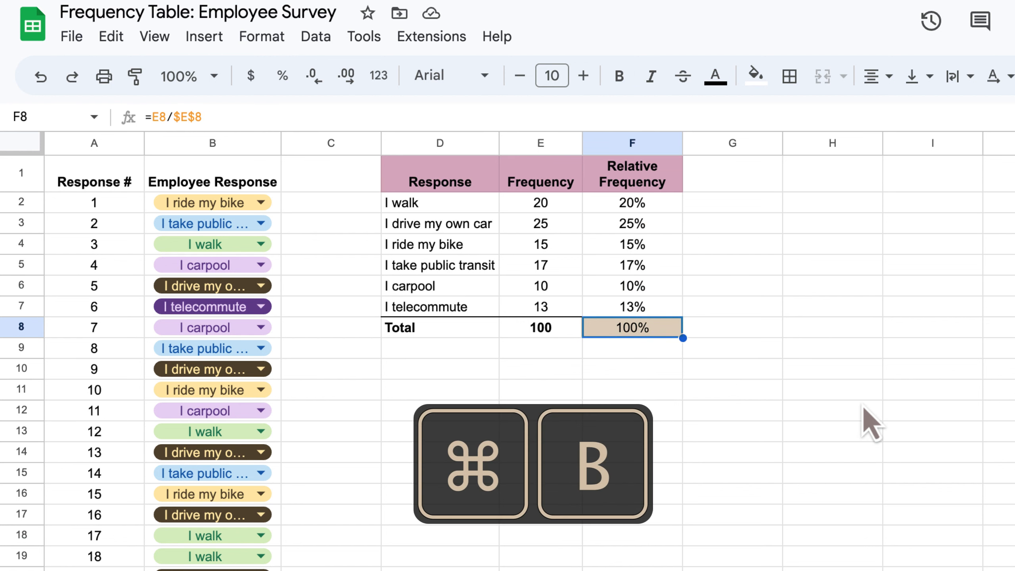
# Inspect the relative frequency and COUNTIF formulas in the table's cells
pyautogui.click(909, 346)
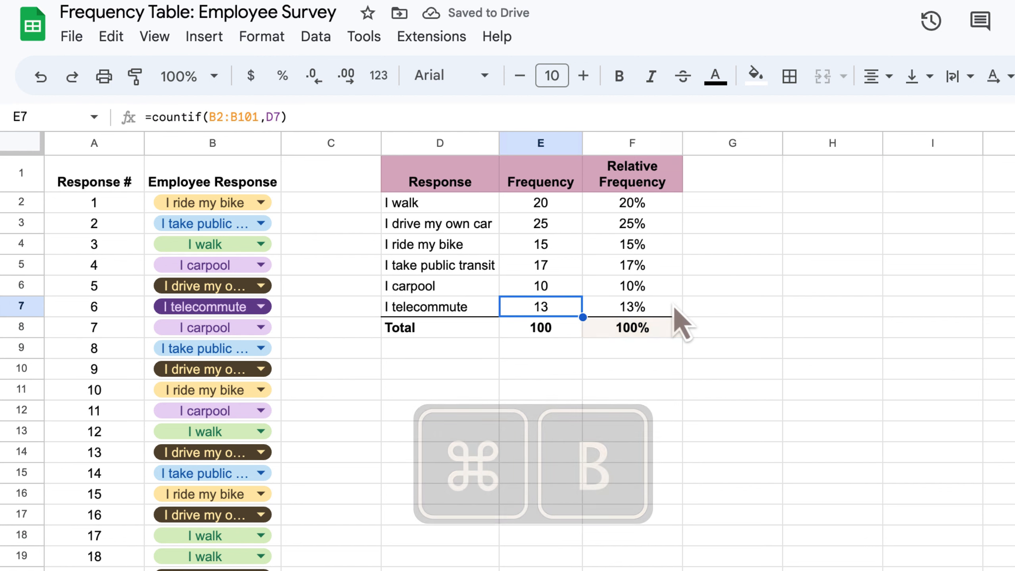
pyautogui.press('Up')
pyautogui.press('Up')
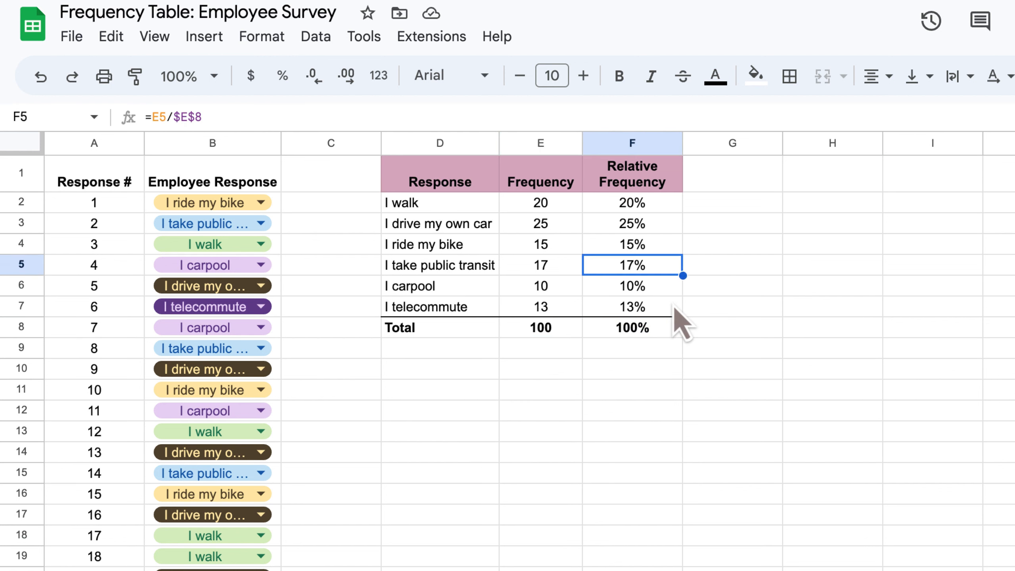
pyautogui.press('Up')
pyautogui.press('Up')
pyautogui.press('Up')
pyautogui.press('Down')
pyautogui.press('Down')
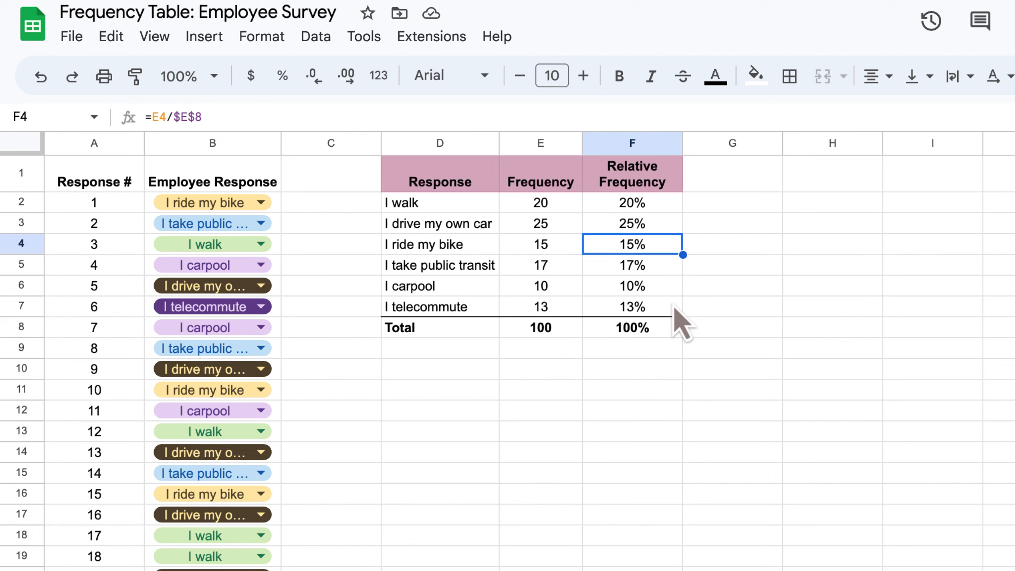
pyautogui.press('Left')
pyautogui.press('Up')
pyautogui.press('Up')
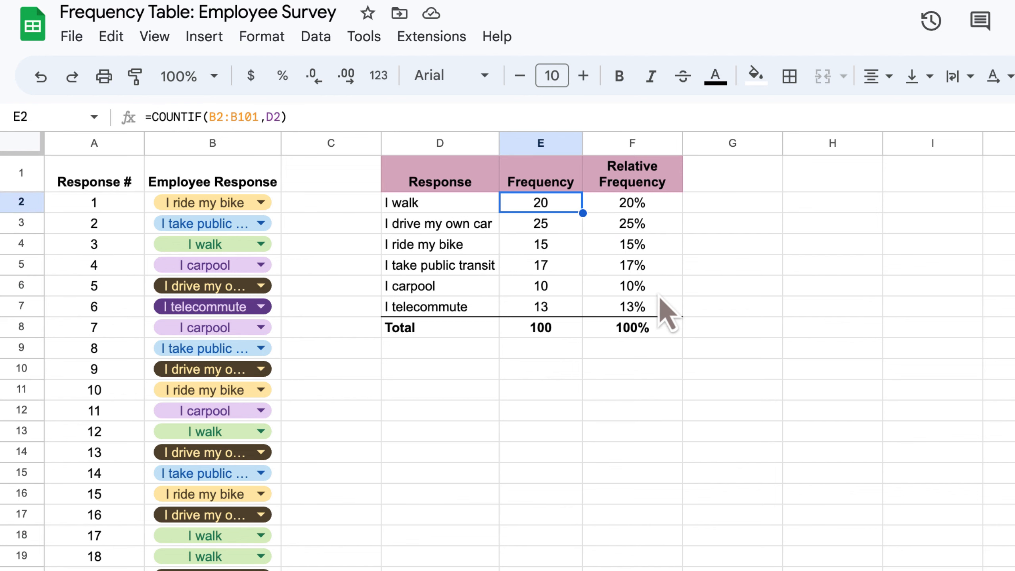
# Change the COUNTIF range in the I walk frequency cell E2 to B2:B68
pyautogui.click(250, 115)
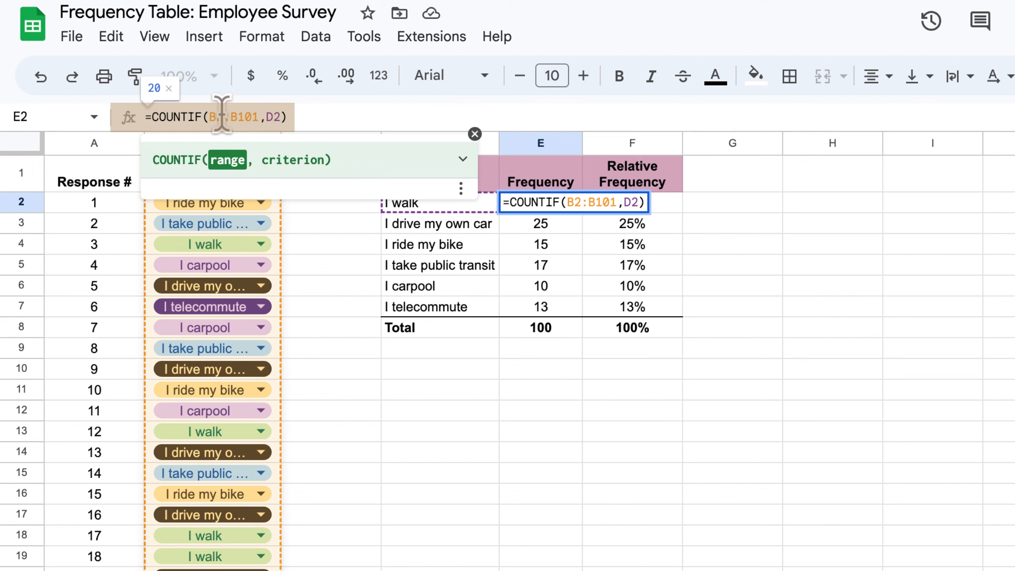
pyautogui.press('BackSpace')
pyautogui.press('BackSpace')
pyautogui.press('BackSpace')
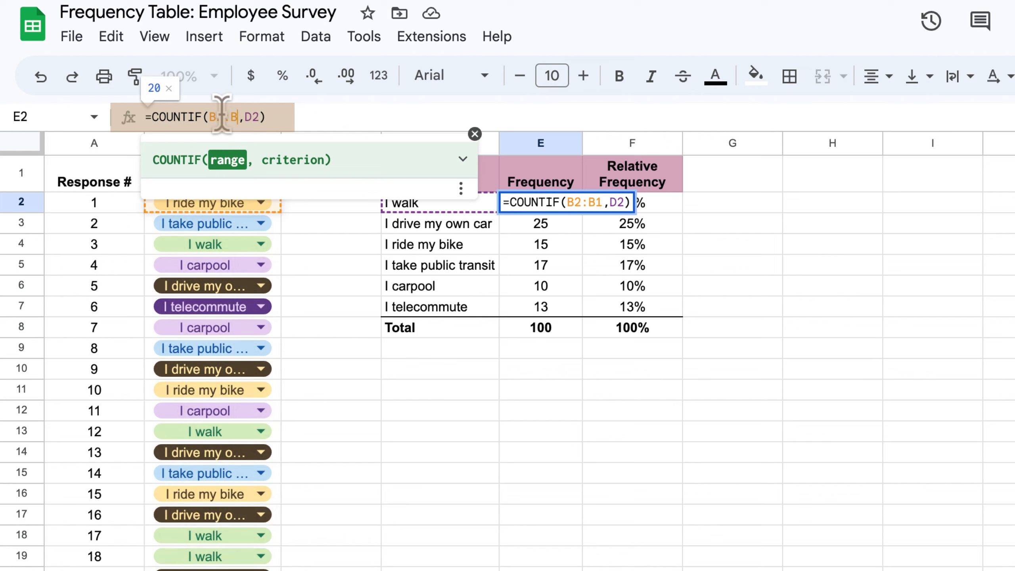
pyautogui.write('68')
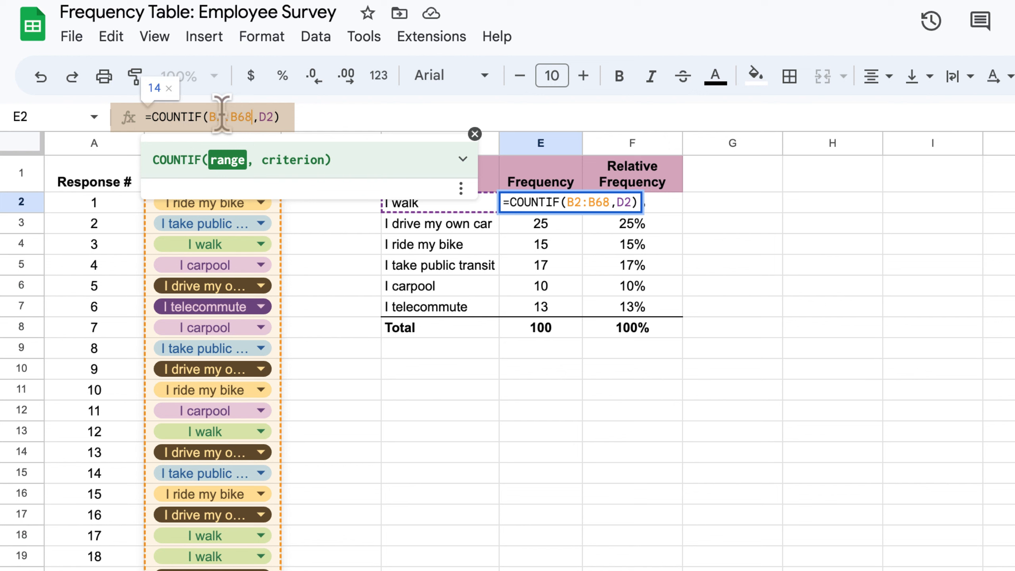
pyautogui.press('Return')
pyautogui.press('Up')
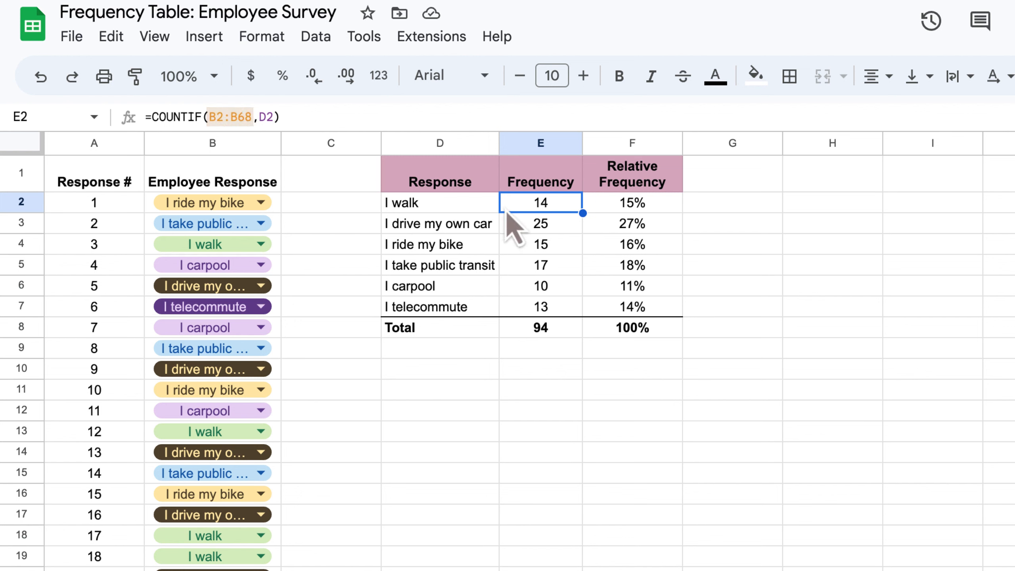
# Copy the E2 frequency formula into E3 and compare the two cells' formulas
pyautogui.moveTo(582, 213); pyautogui.dragTo(575, 225)
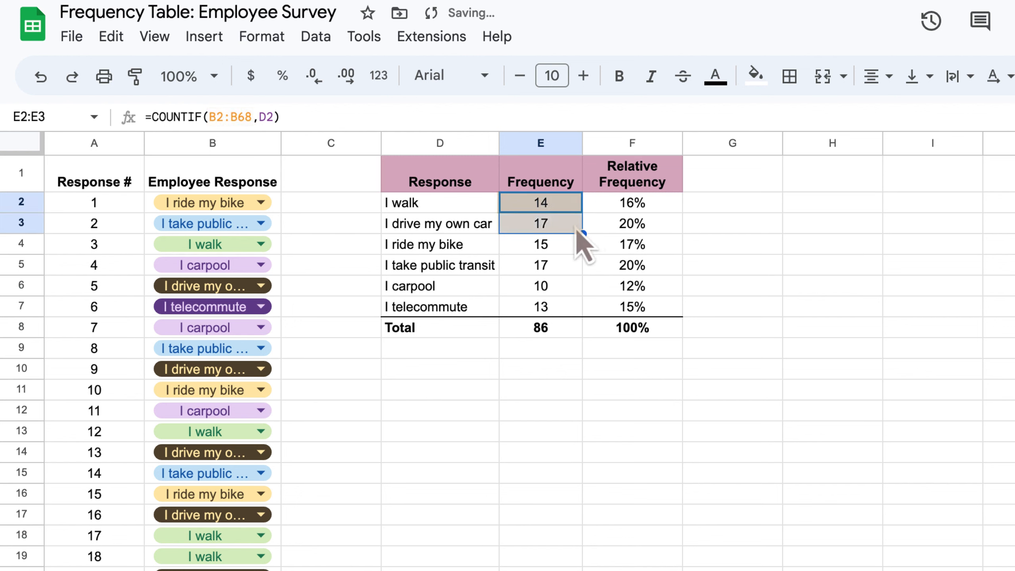
pyautogui.click(575, 226)
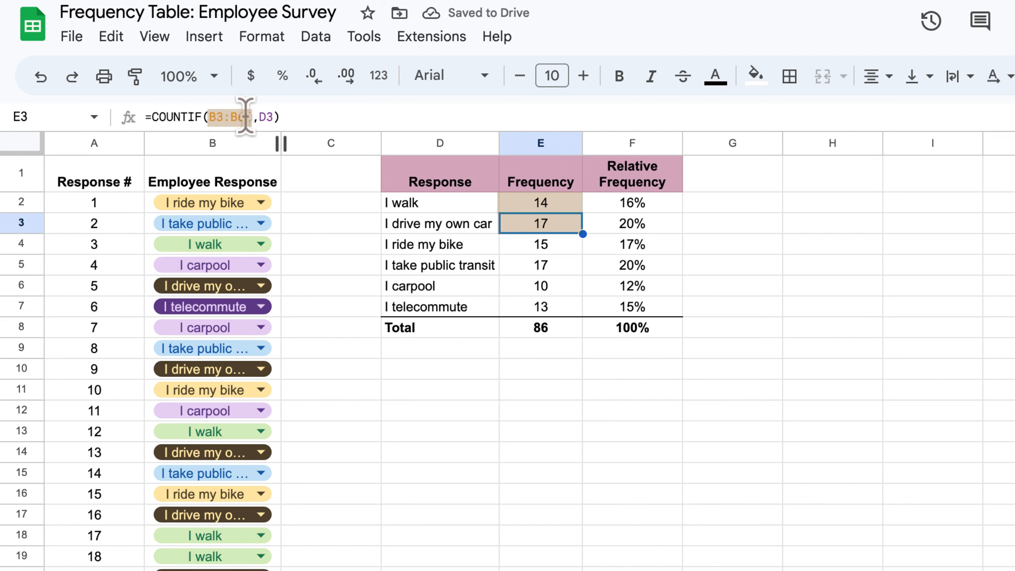
pyautogui.click(531, 205)
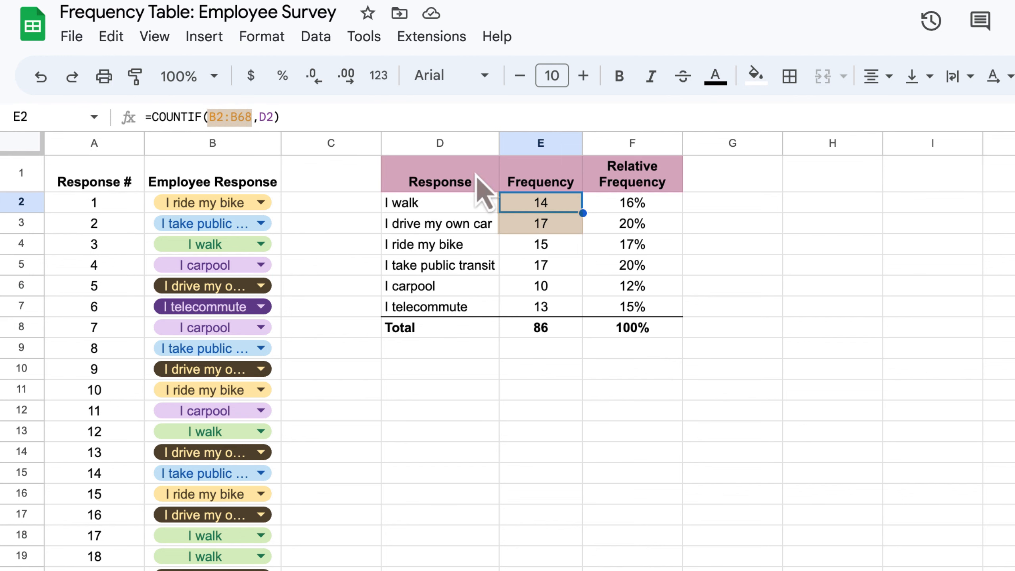
# Make the COUNTIF range in E2 absolute as $B$2:$B$68
pyautogui.click(226, 115)
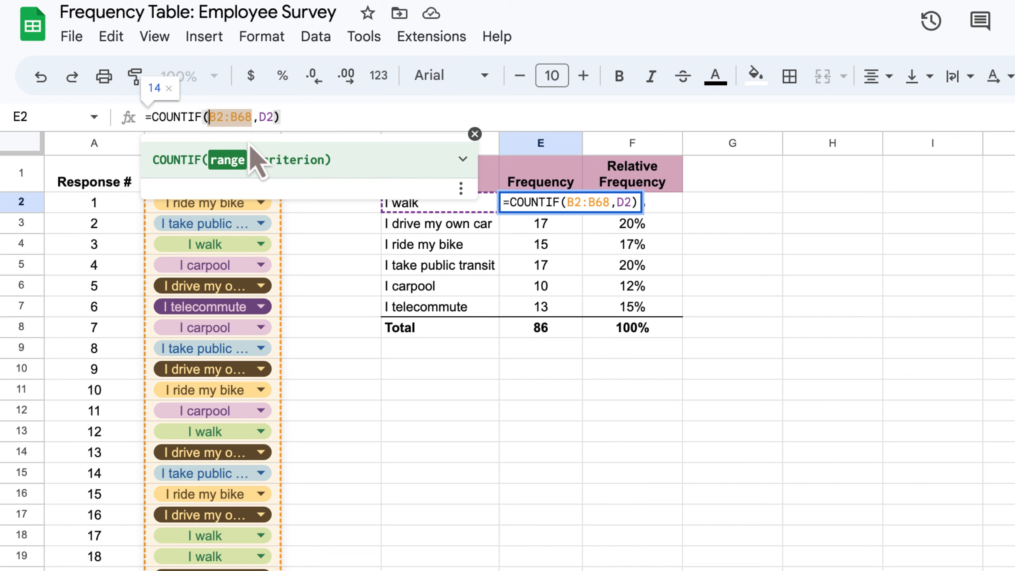
pyautogui.write('$')
pyautogui.press('Right')
pyautogui.write('$B')
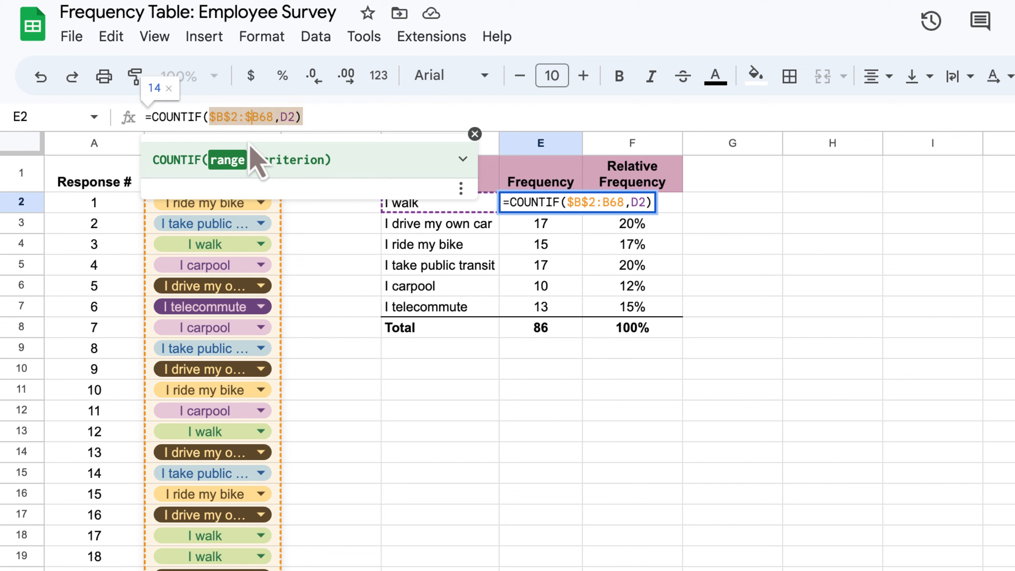
pyautogui.write('$')
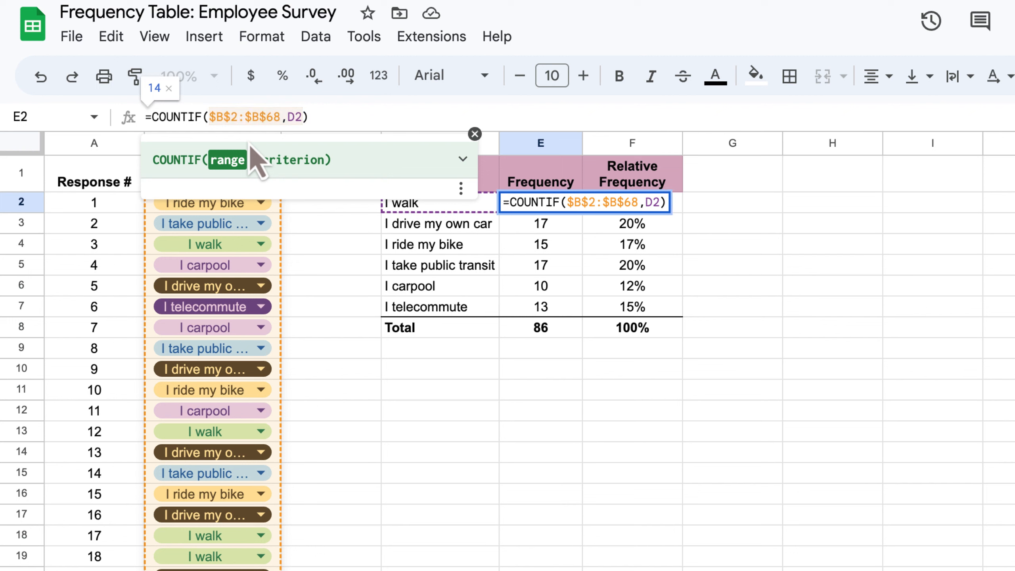
pyautogui.press('Return')
# Fill the E2 frequency formula down the Frequency column for all responses
pyautogui.click(556, 201)
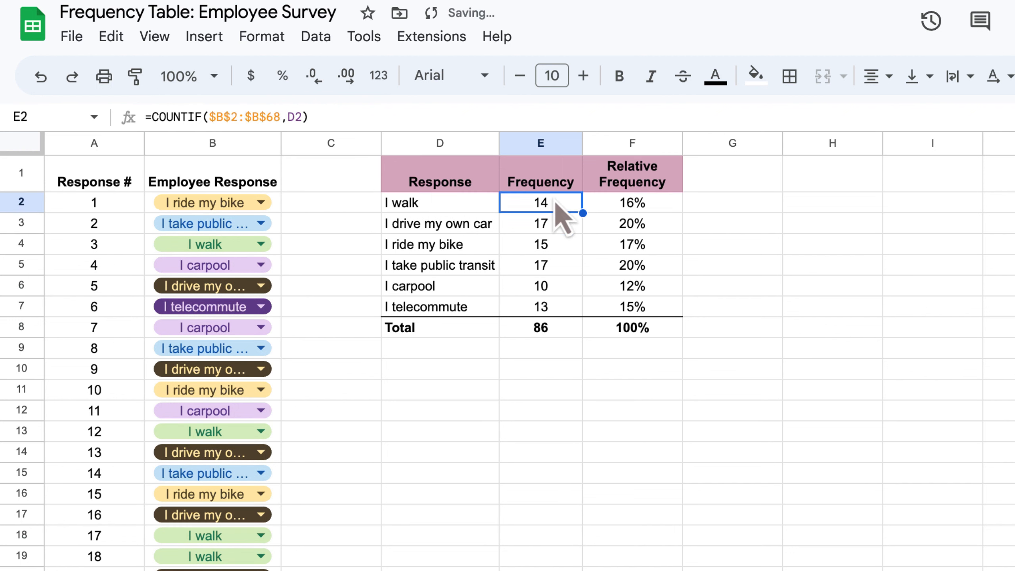
pyautogui.moveTo(583, 214); pyautogui.dragTo(582, 226)
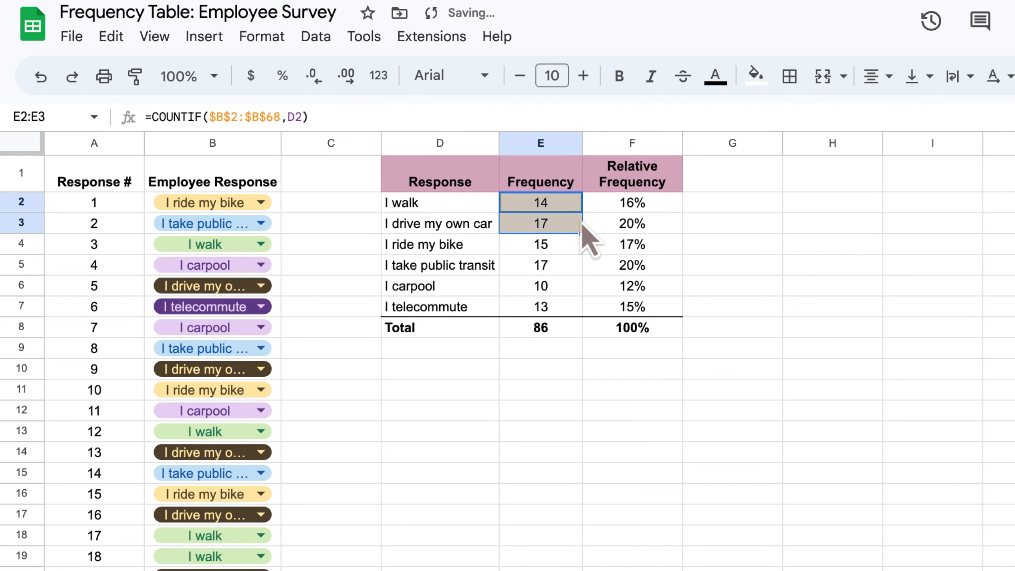
pyautogui.doubleClick(224, 117)
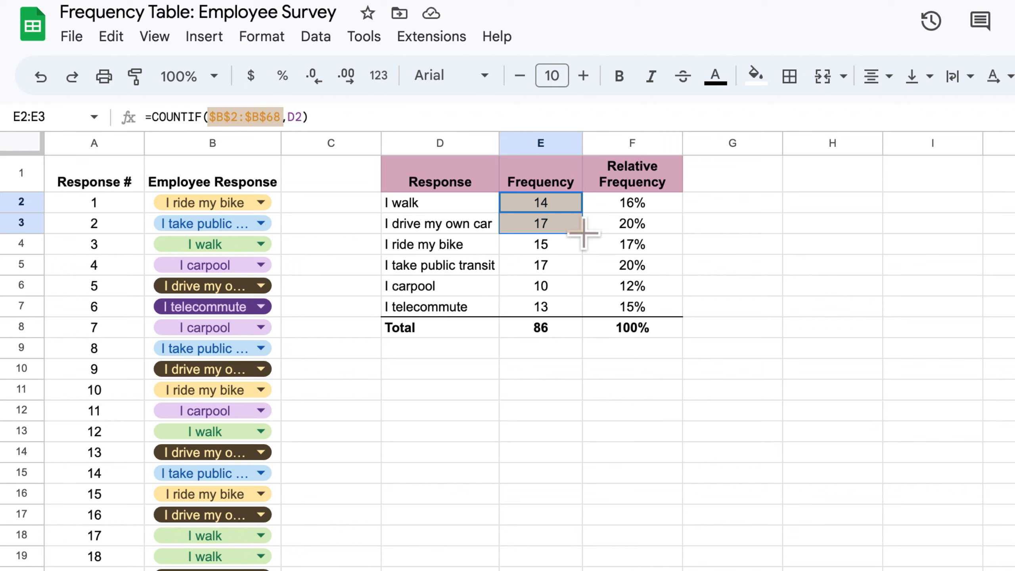
pyautogui.moveTo(583, 234); pyautogui.dragTo(583, 325)
# Enter a total in E8 with =sum(E2:E7)
pyautogui.click(554, 313)
pyautogui.press('Down')
pyautogui.write('=')
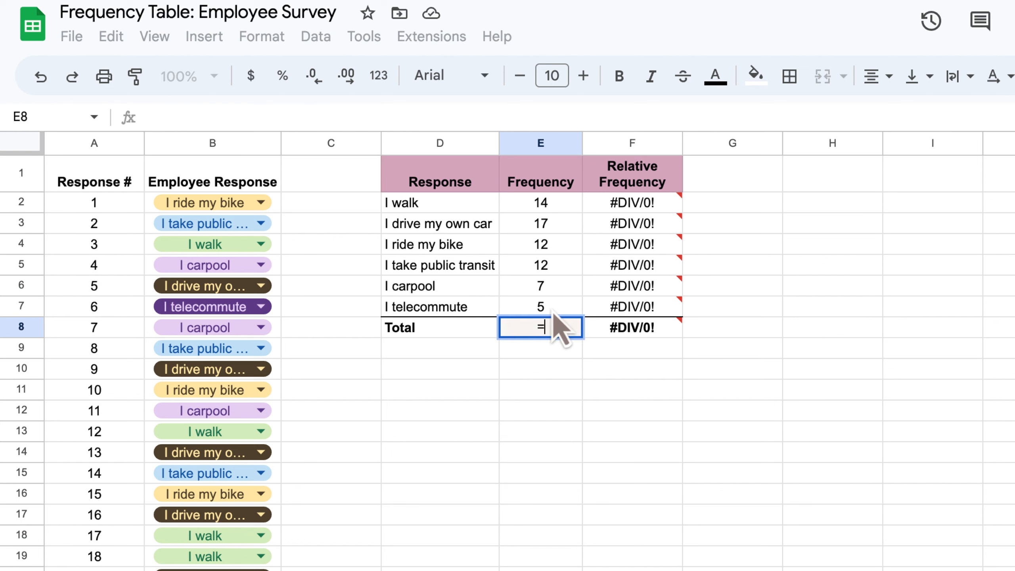
pyautogui.write('sum(')
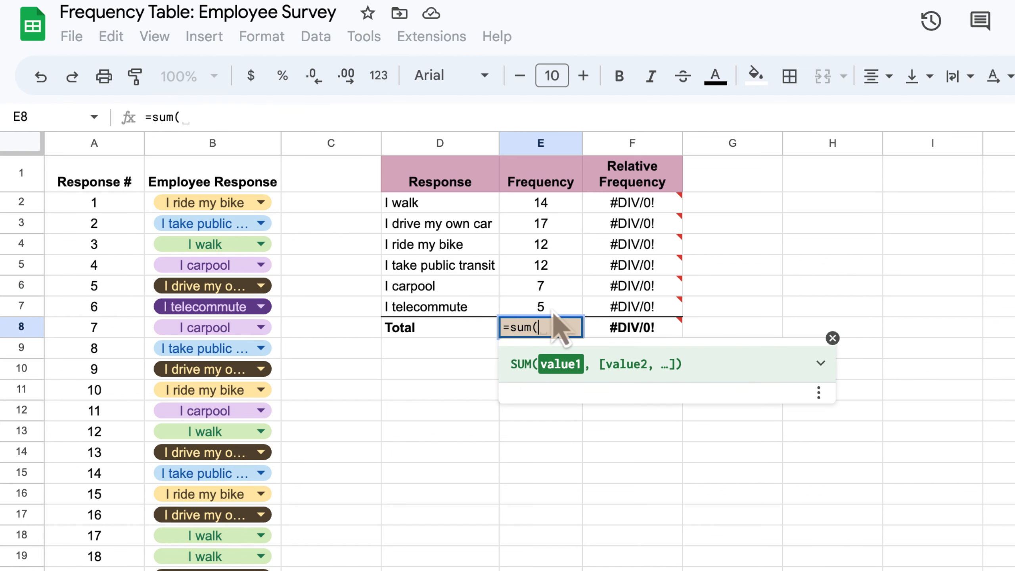
pyautogui.click(552, 208)
pyautogui.keyDown('shift'); pyautogui.click(554, 305); pyautogui.keyUp('shift')
pyautogui.press('Return')
pyautogui.click(554, 306)
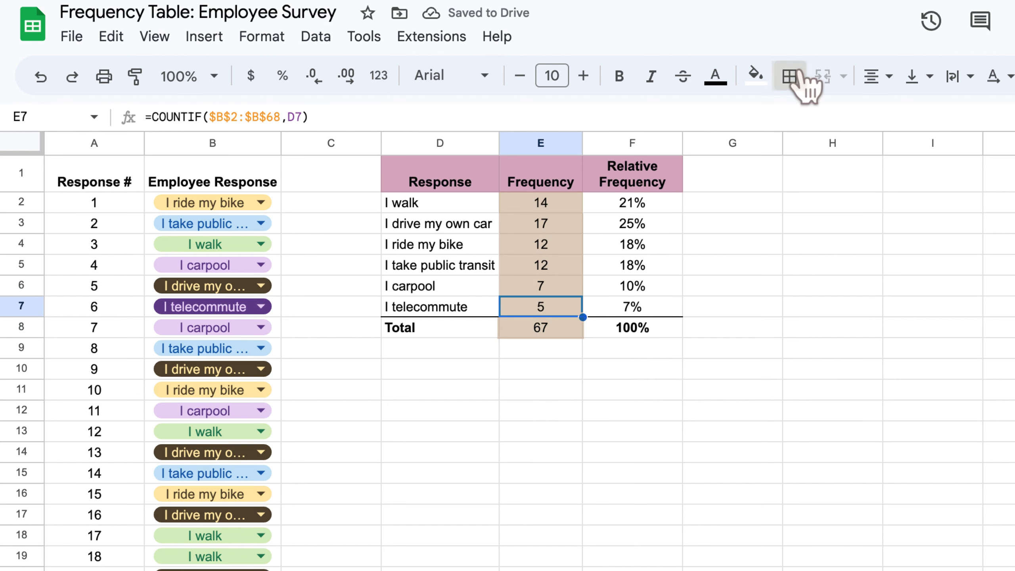
# Add a bottom border under the I telecommute frequency cell E7
pyautogui.click(791, 77)
pyautogui.click(901, 153)
pyautogui.click(750, 354)
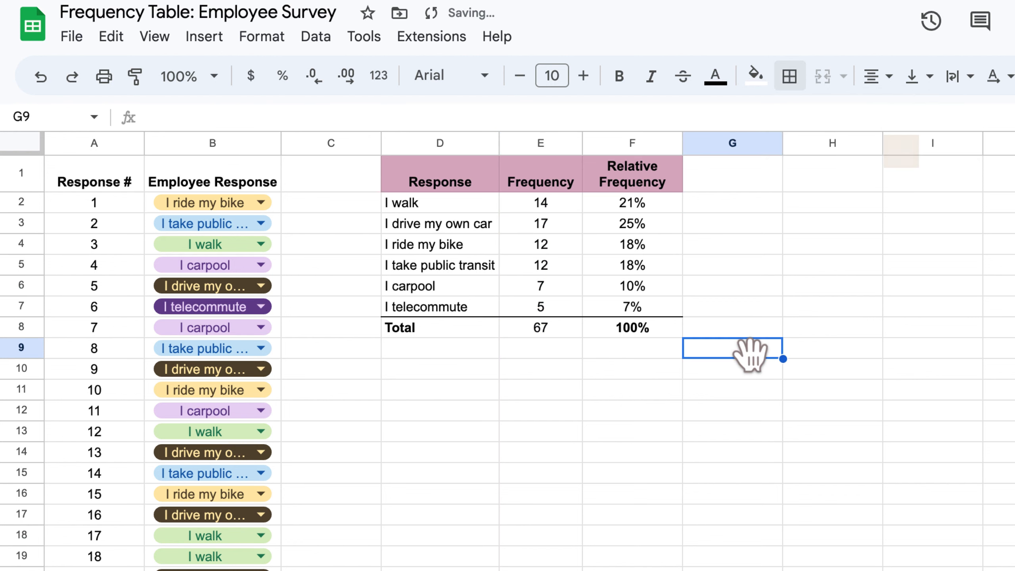
# Inspect the total, COUNTIF and relative frequency formulas cell by cell across the table
pyautogui.click(537, 331)
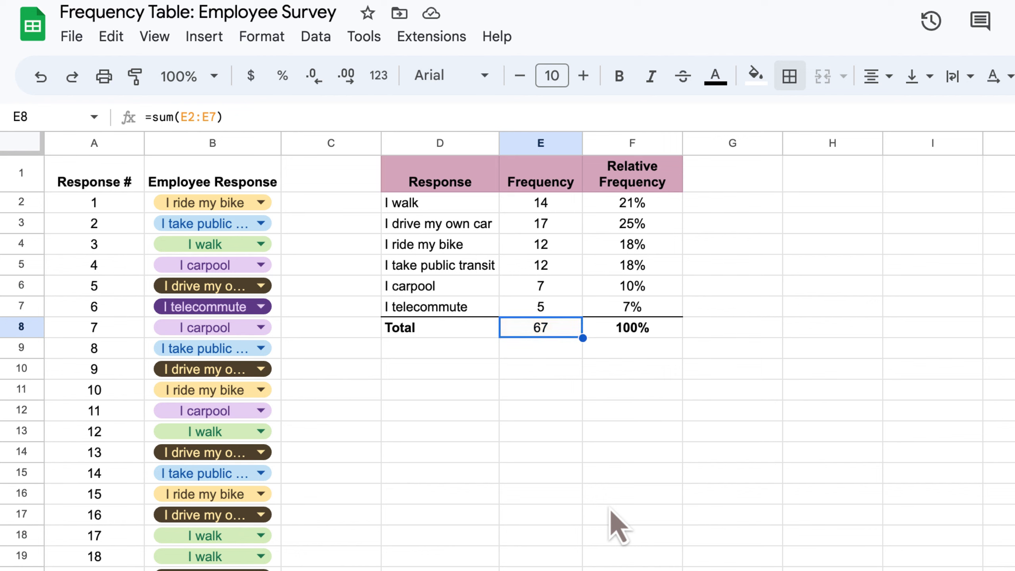
pyautogui.press('Up')
pyautogui.press('Up')
pyautogui.press('Up')
pyautogui.press('Up')
pyautogui.press('Up')
pyautogui.press('Up')
pyautogui.press('Right')
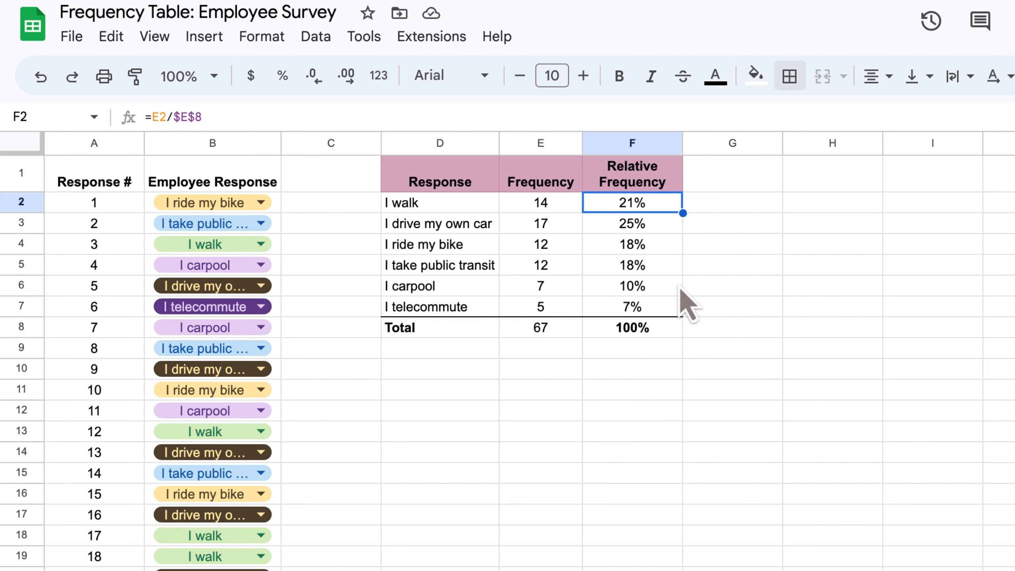
pyautogui.press('Left')
pyautogui.press('Down')
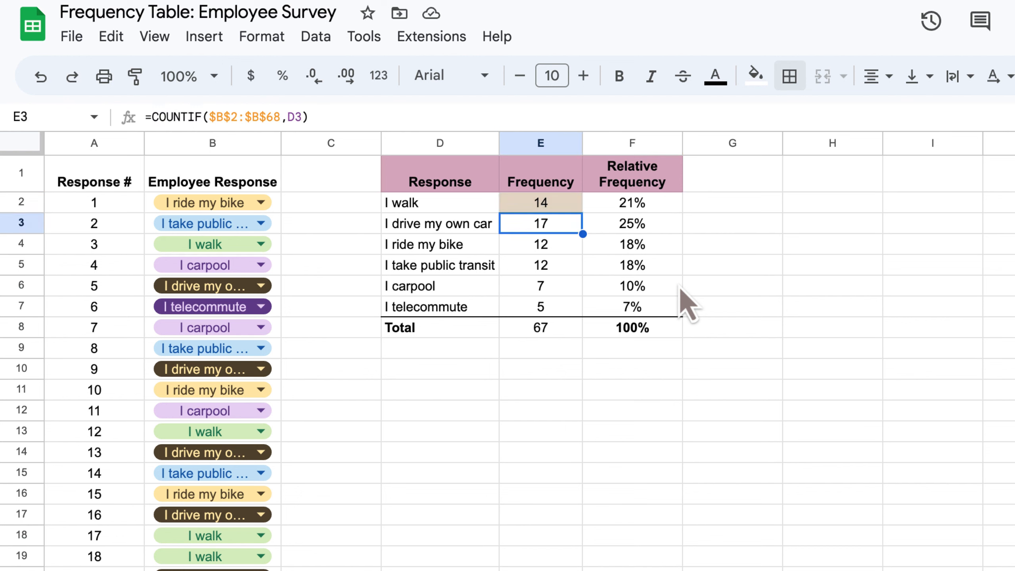
pyautogui.press('Down')
pyautogui.press('Down')
pyautogui.press('Down')
pyautogui.press('Down')
pyautogui.press('Down')
pyautogui.press('Up')
pyautogui.press('Up')
pyautogui.press('Up')
pyautogui.press('Up')
pyautogui.press('Up')
pyautogui.press('Up')
pyautogui.press('Up')
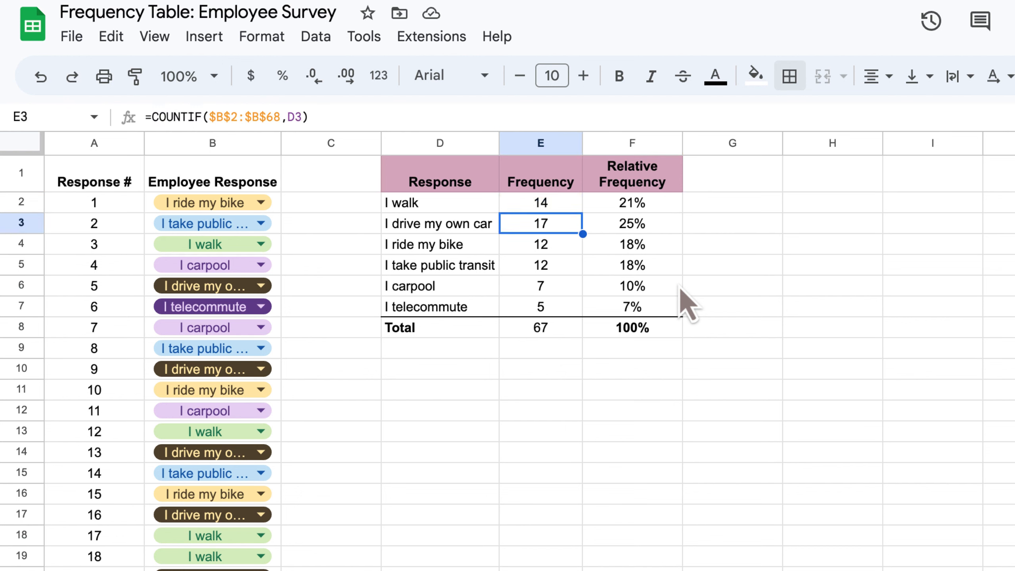
pyautogui.press('Down')
pyautogui.press('Right')
pyautogui.press('Down')
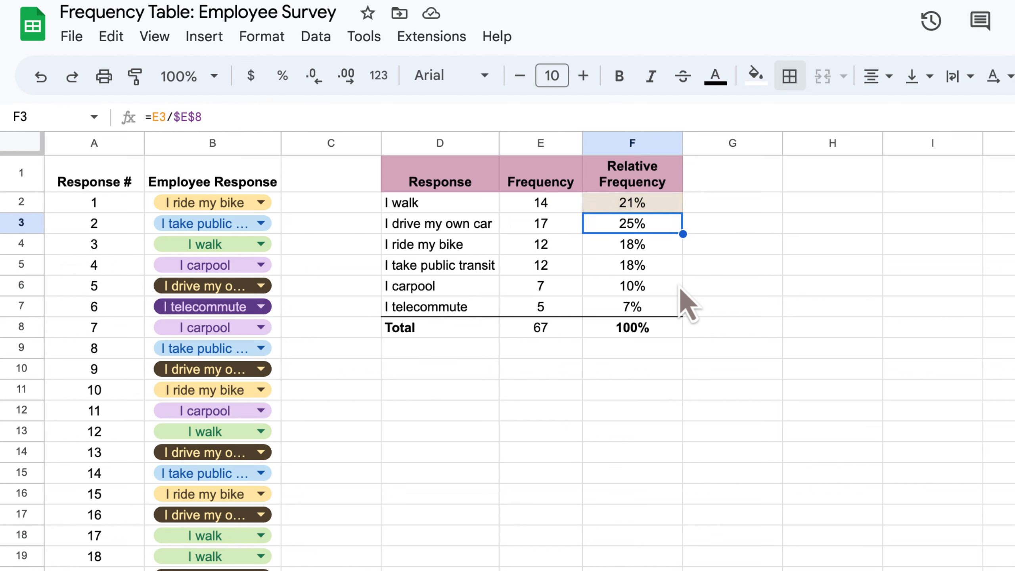
pyautogui.press('Left')
pyautogui.press('Down')
pyautogui.press('Down')
pyautogui.press('Down')
pyautogui.press('Down')
pyautogui.press('Down')
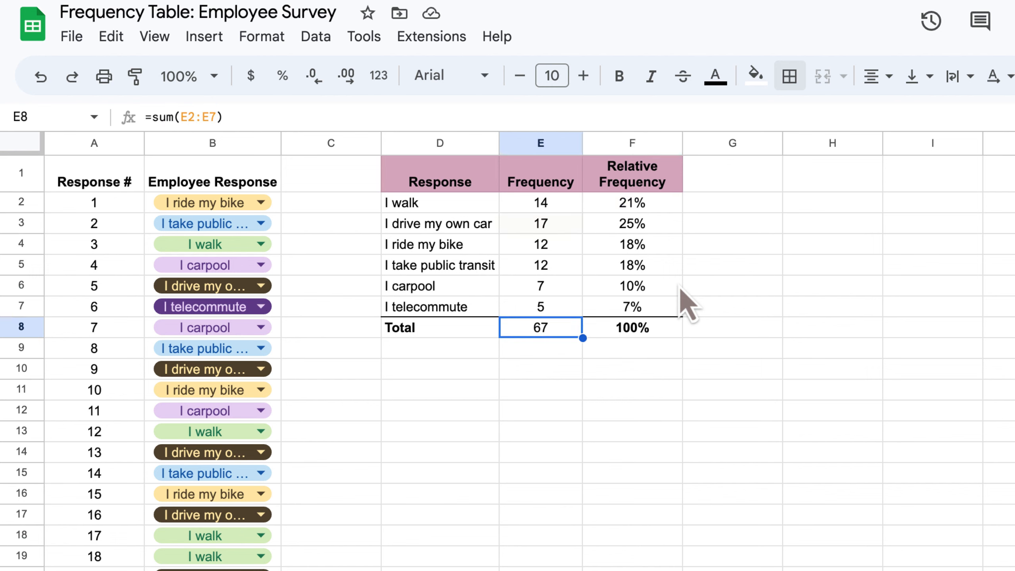
pyautogui.press('Up')
pyautogui.press('Up')
pyautogui.press('Up')
pyautogui.press('Up')
pyautogui.press('Up')
pyautogui.press('Right')
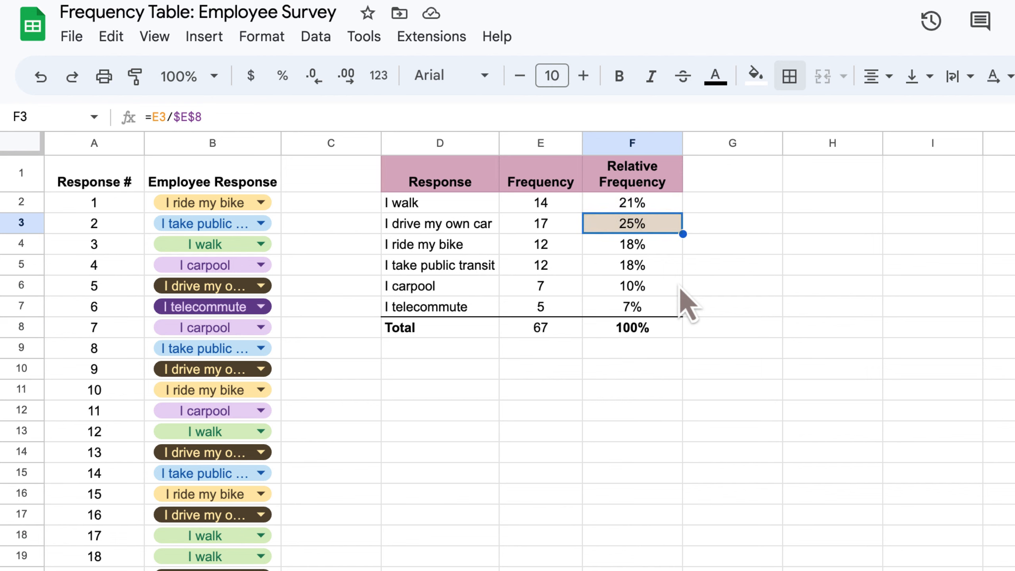
pyautogui.press('Down')
pyautogui.press('Down')
pyautogui.press('Down')
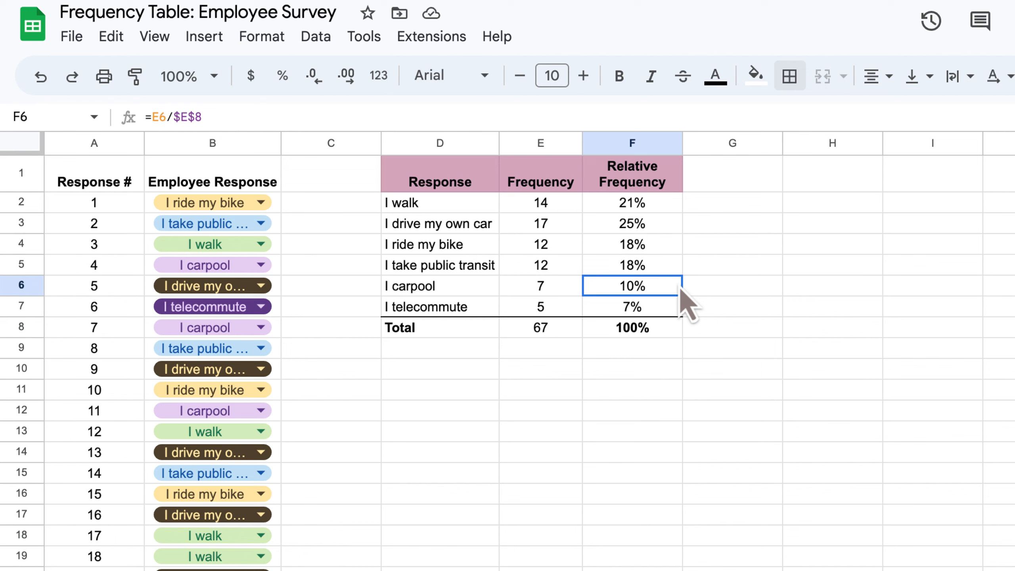
pyautogui.press('Down')
pyautogui.press('Down')
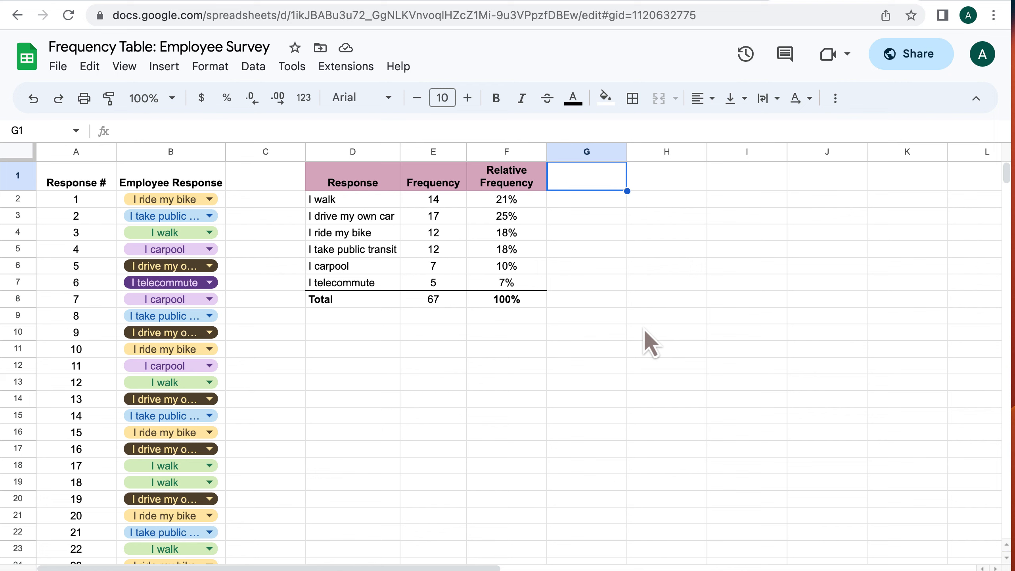
# Copy the Relative Frequency header into G1 and rename it Cumulative Relative Frequency
pyautogui.click(535, 184)
pyautogui.moveTo(547, 190); pyautogui.dragTo(571, 204)
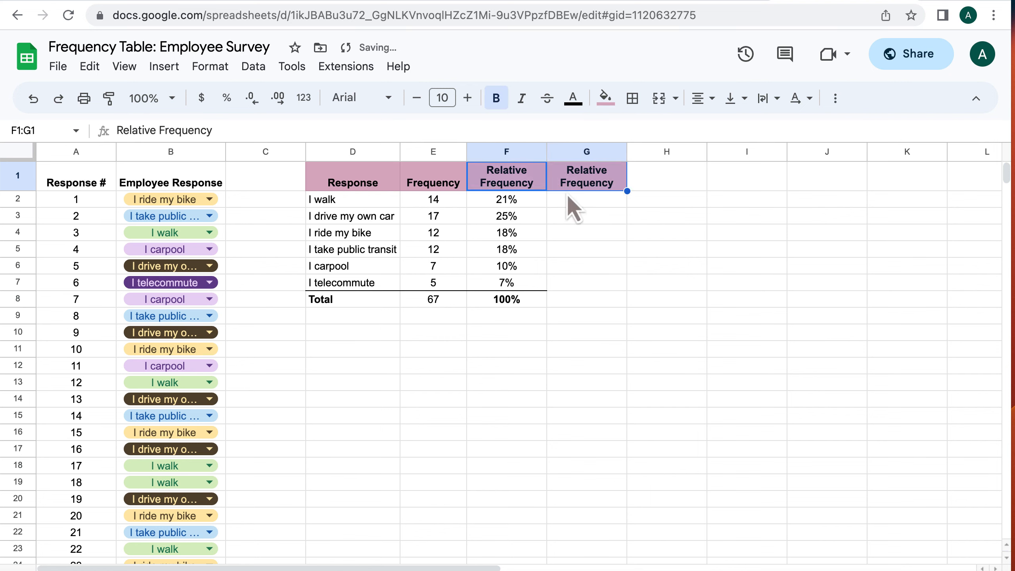
pyautogui.click(595, 190)
pyautogui.doubleClick(584, 172)
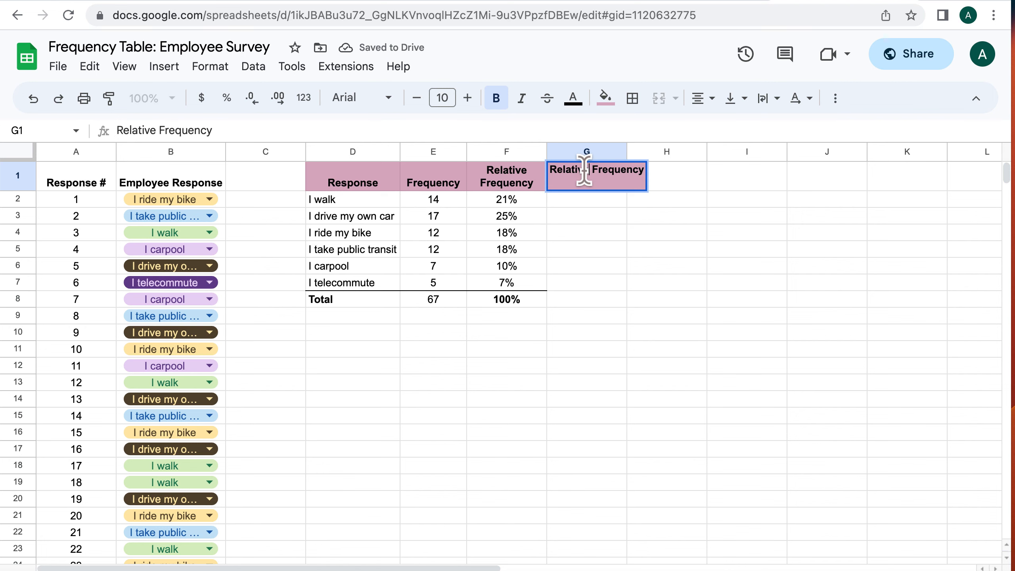
pyautogui.write('Cumulative')
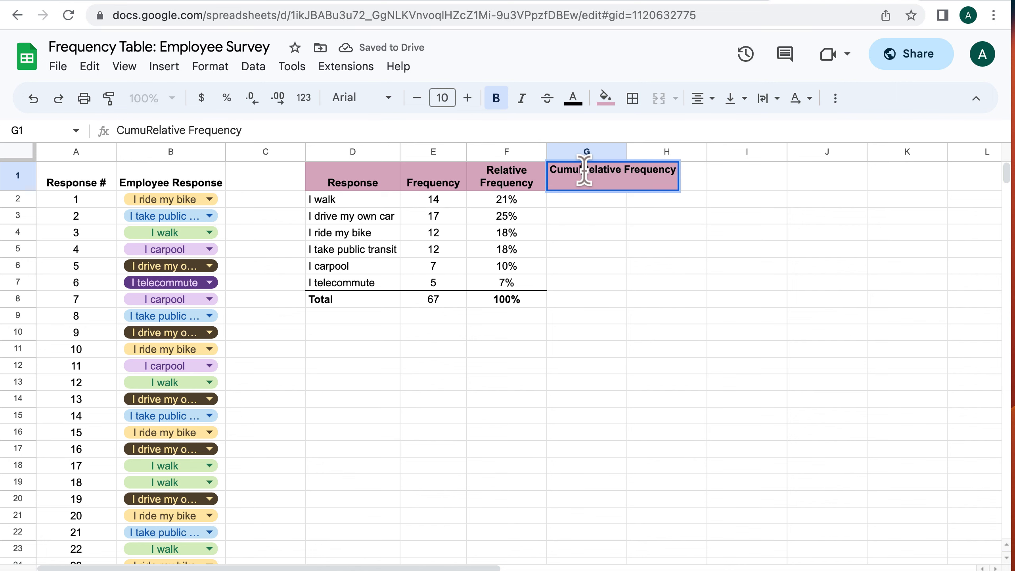
pyautogui.press('Return')
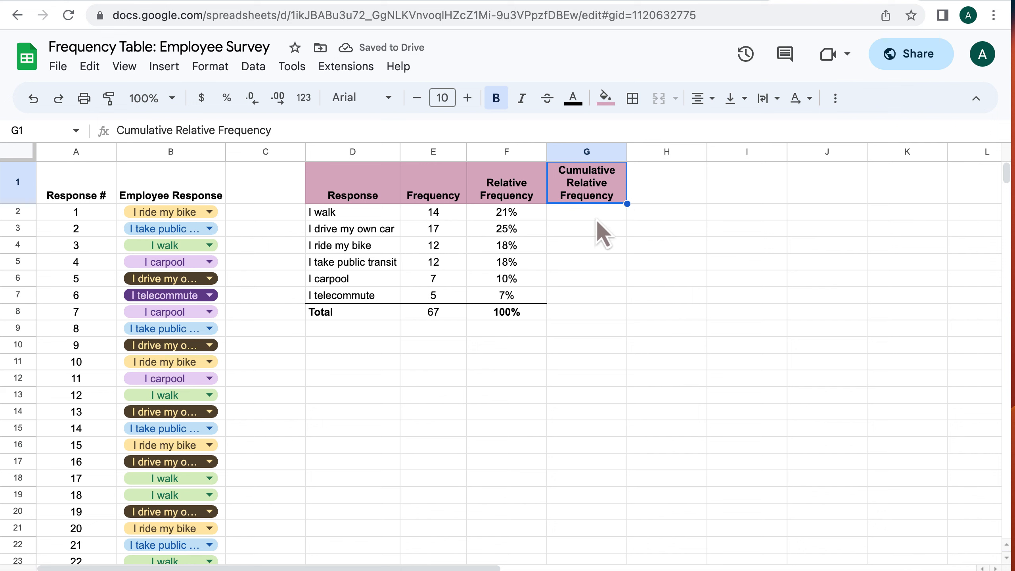
# Set G2 to equal the I walk relative frequency in F2, declining the suggested autofill
pyautogui.click(596, 218)
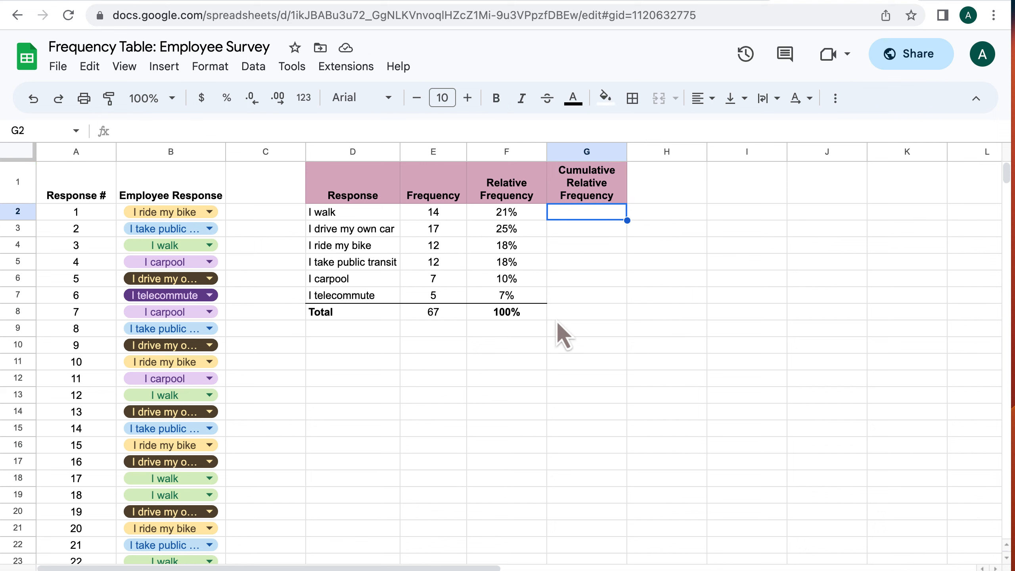
pyautogui.write('=')
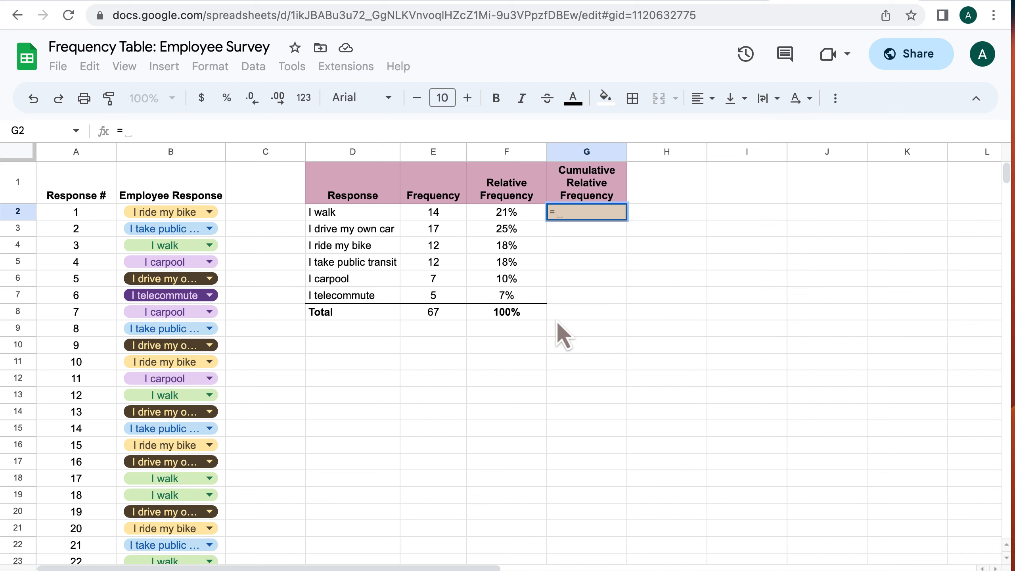
pyautogui.press('Left')
pyautogui.press('Return')
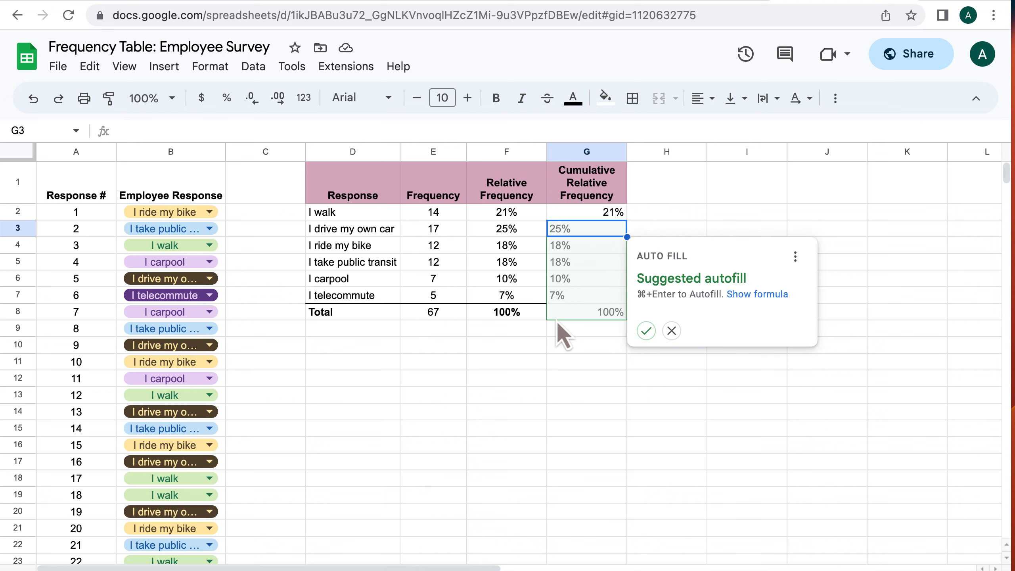
pyautogui.press('Right')
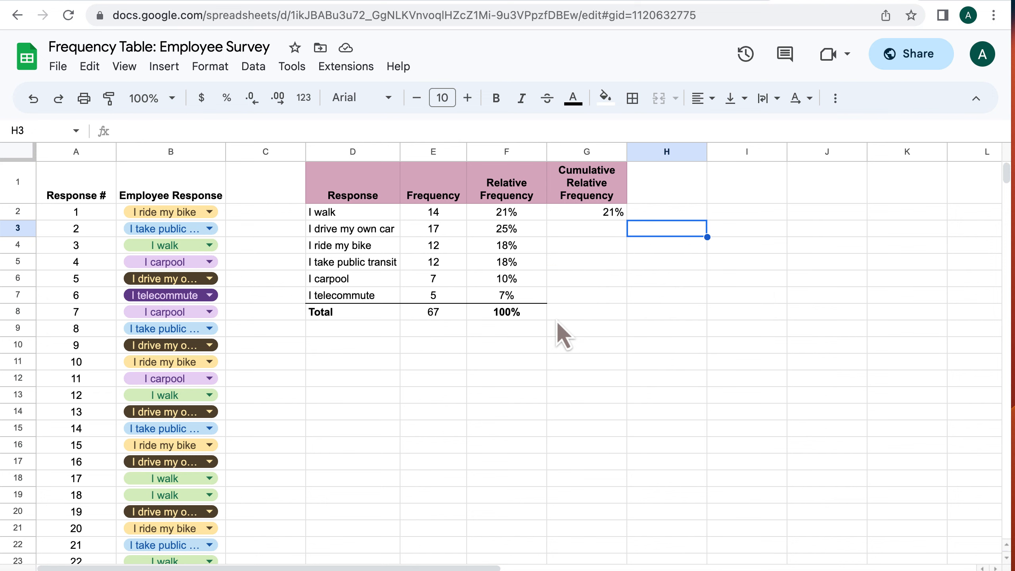
pyautogui.press('Left')
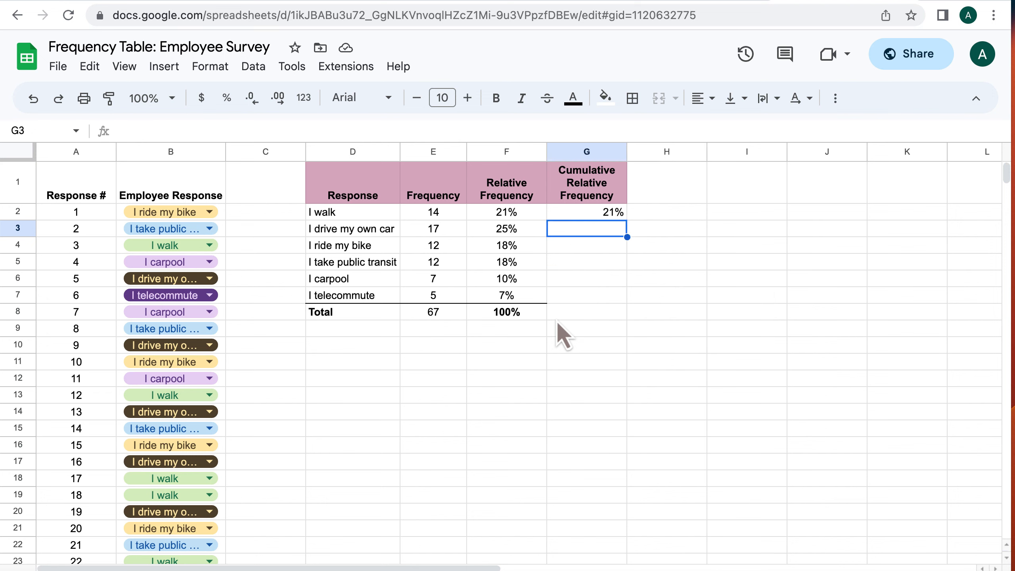
# In G3, enter a formula adding the previous cumulative value in G2 to the relative frequency in F3
pyautogui.write('=')
pyautogui.press('Up')
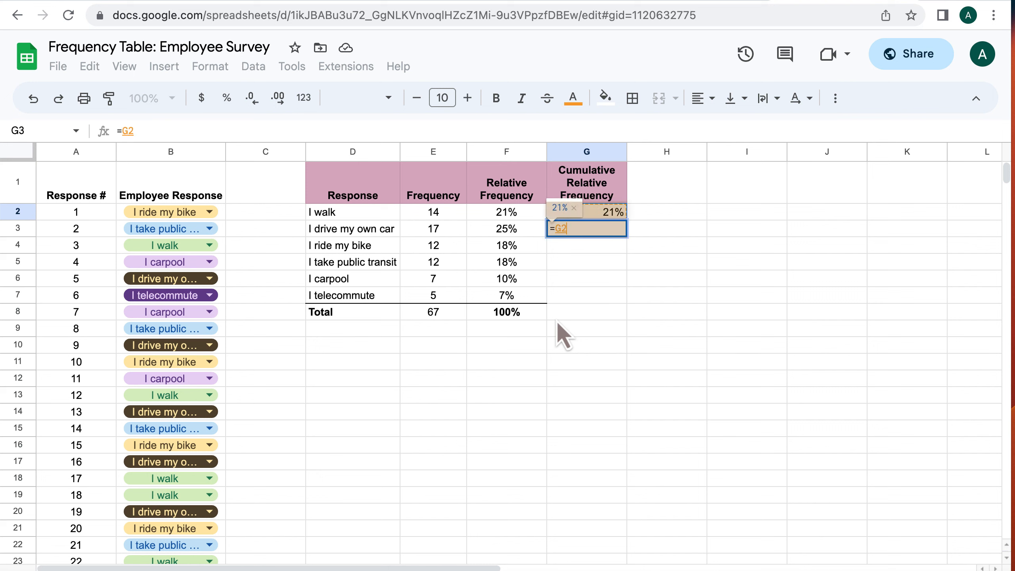
pyautogui.write('+')
pyautogui.press('Left')
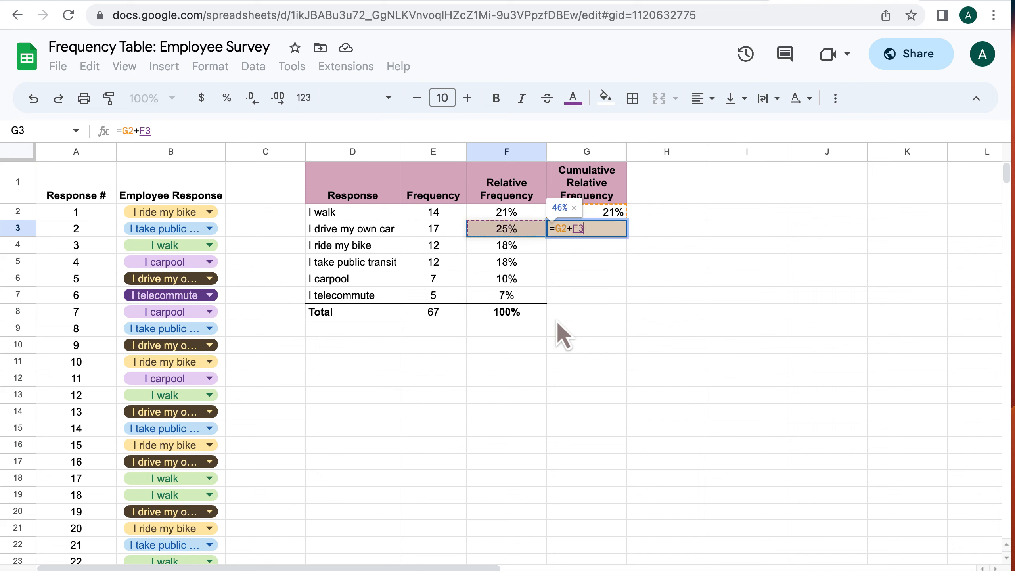
pyautogui.press('Return')
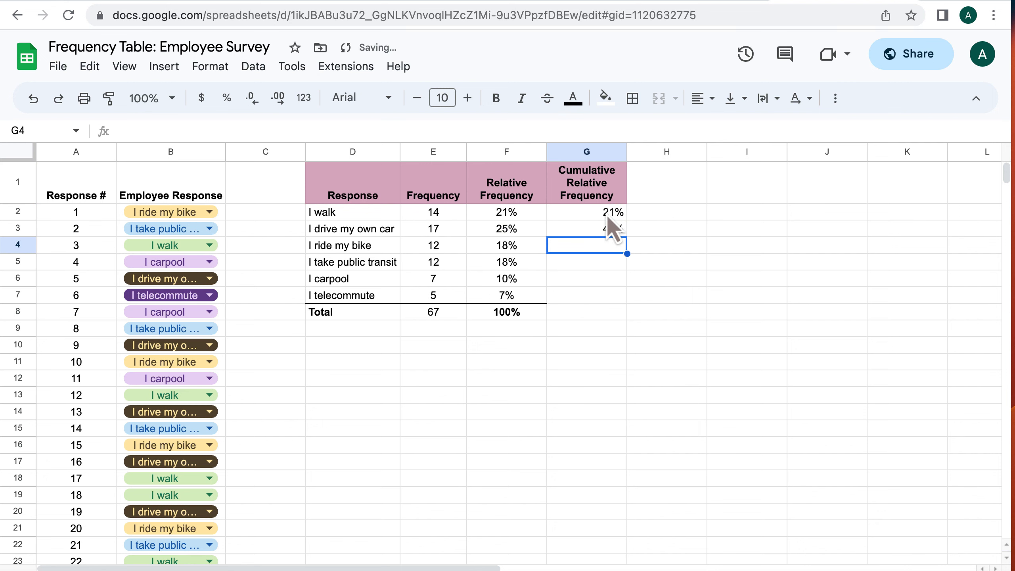
# Fill the G3 cumulative formula down through G7 for the remaining responses
pyautogui.click(606, 213)
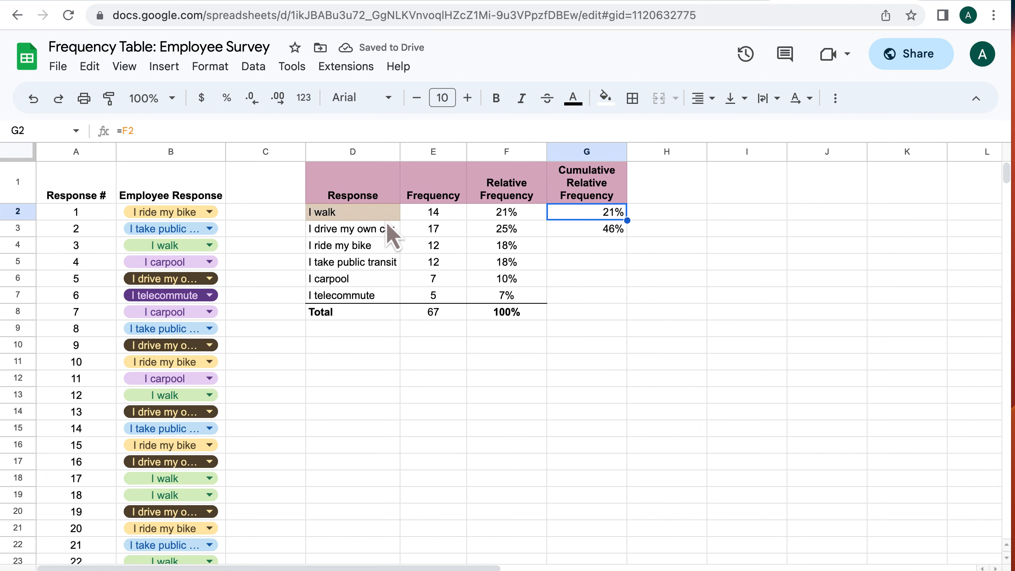
pyautogui.click(487, 232)
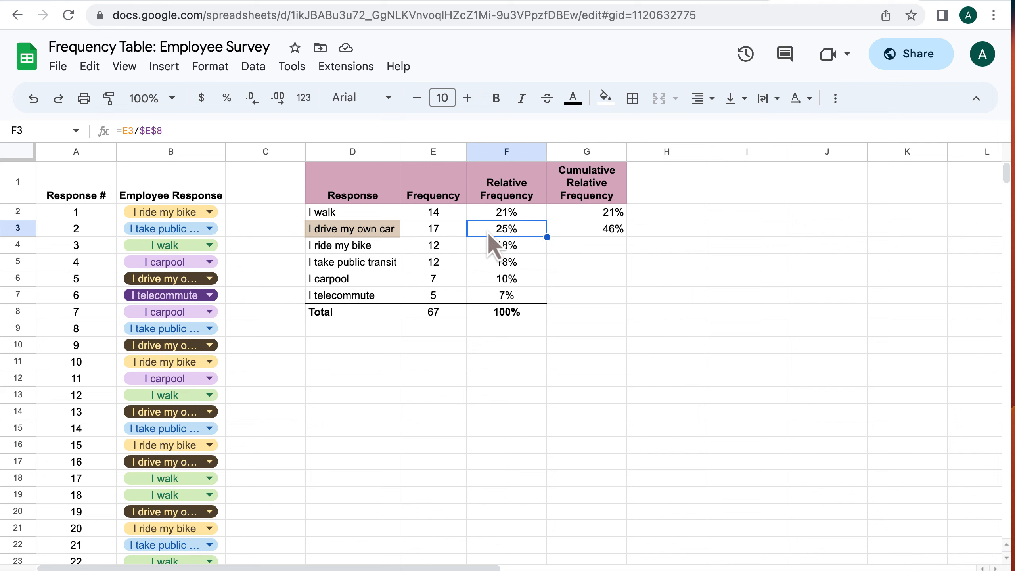
pyautogui.click(575, 232)
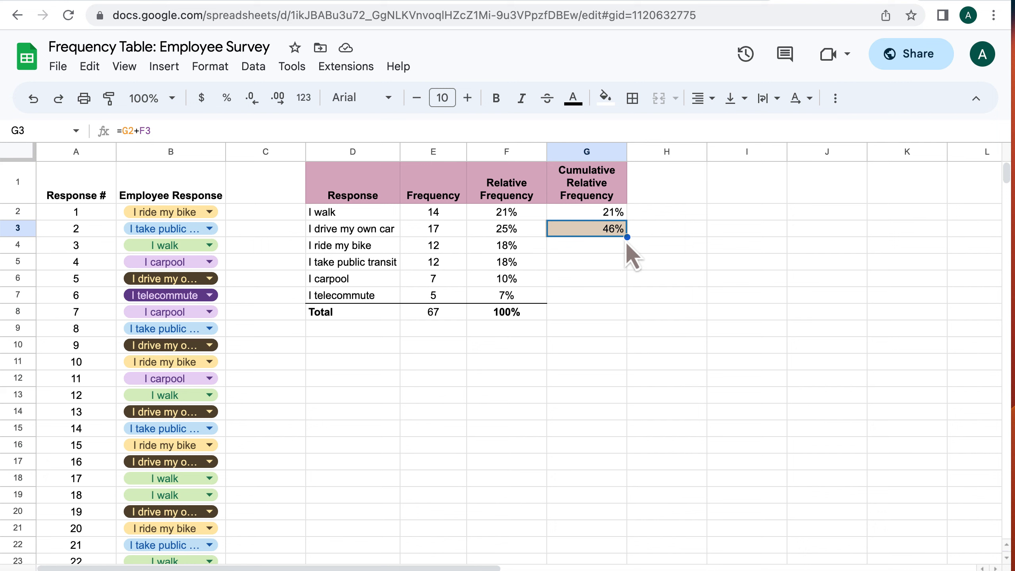
pyautogui.moveTo(626, 237); pyautogui.dragTo(621, 255)
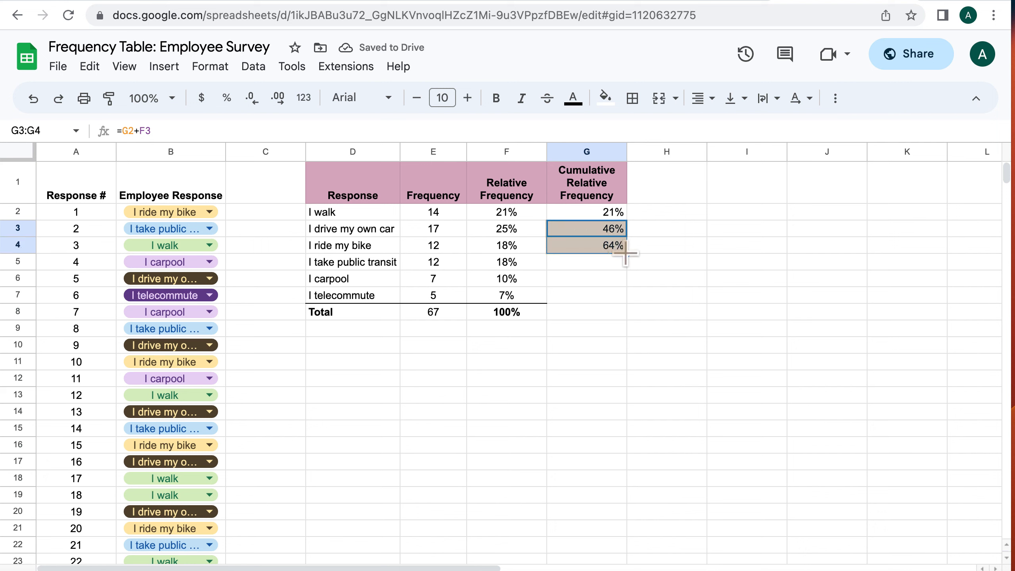
pyautogui.moveTo(625, 253); pyautogui.dragTo(625, 293)
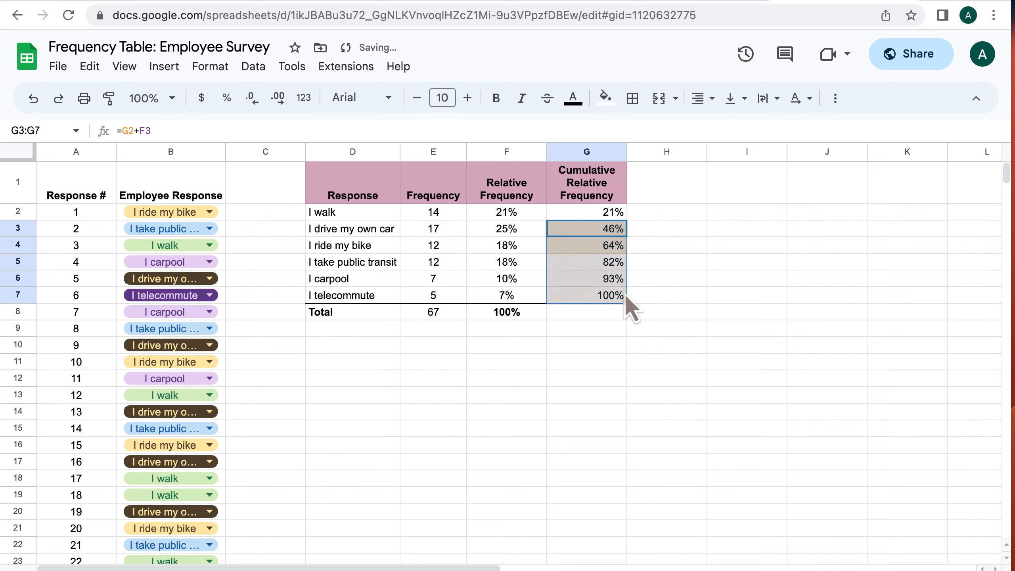
# Add a bottom border under the I telecommute cumulative relative frequency cell G7
pyautogui.click(601, 323)
pyautogui.click(588, 302)
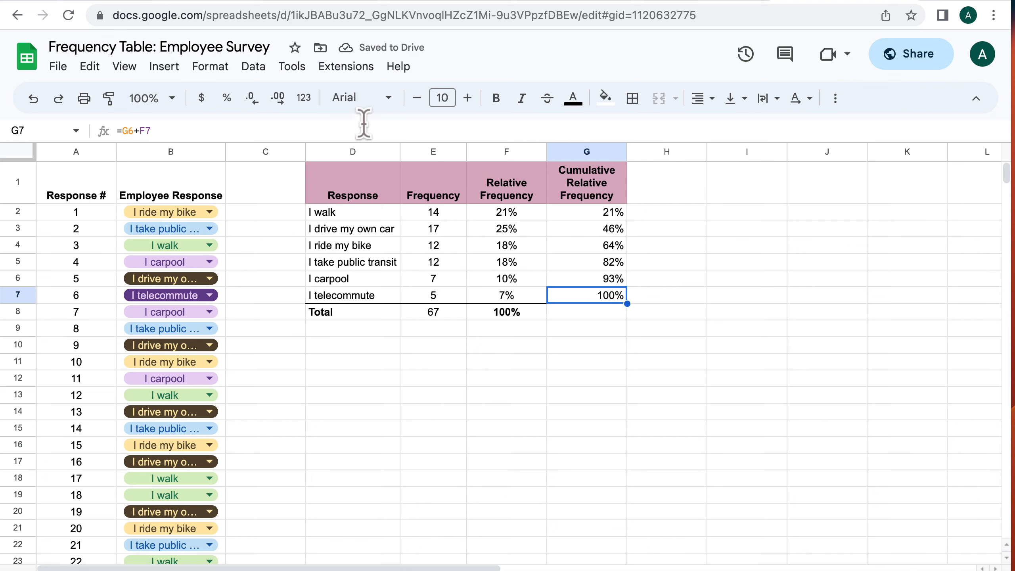
pyautogui.click(631, 100)
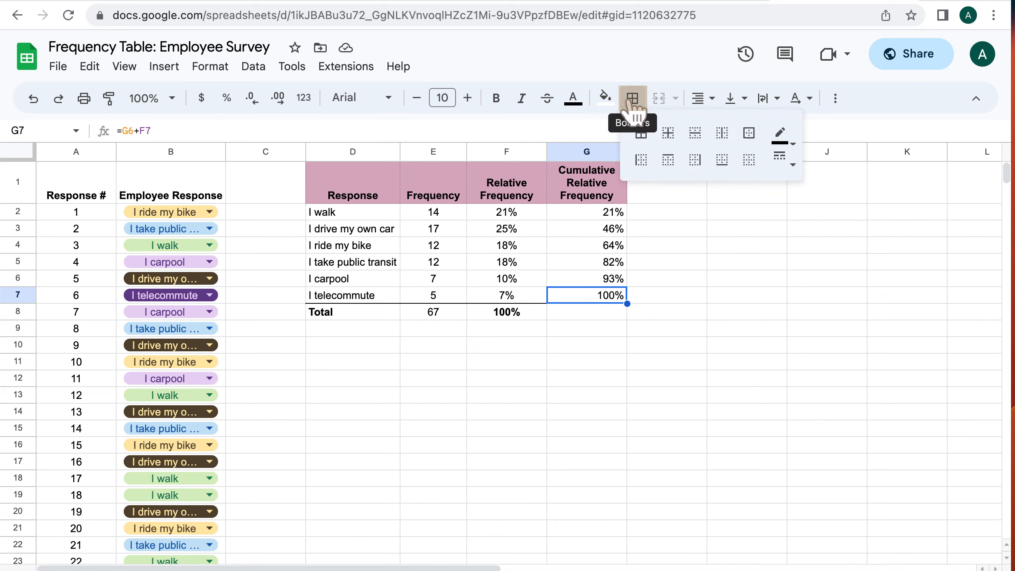
pyautogui.click(722, 160)
pyautogui.click(683, 347)
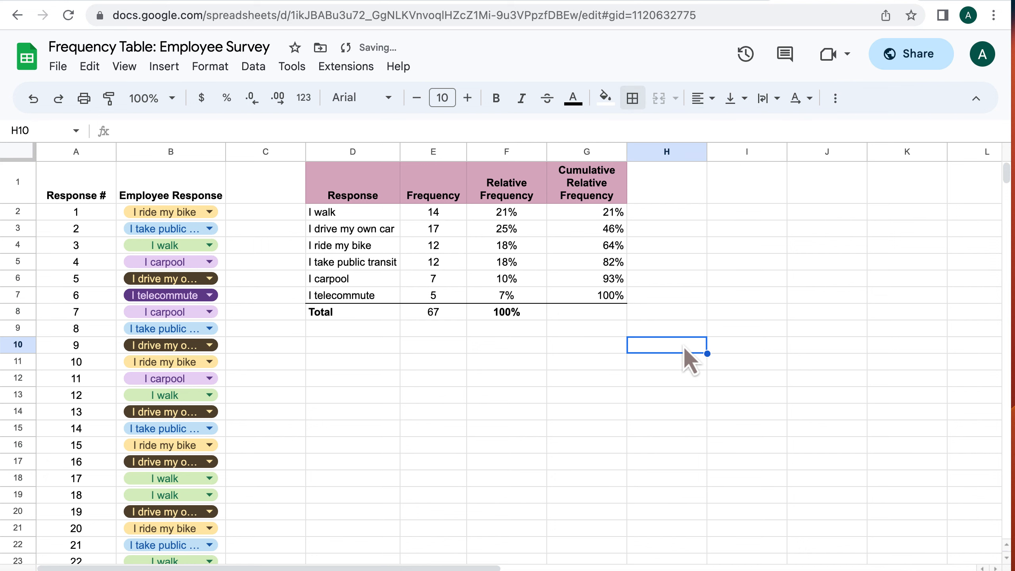
# Center-align the cumulative relative frequency values in G2 through G7
pyautogui.click(544, 365)
pyautogui.click(579, 214)
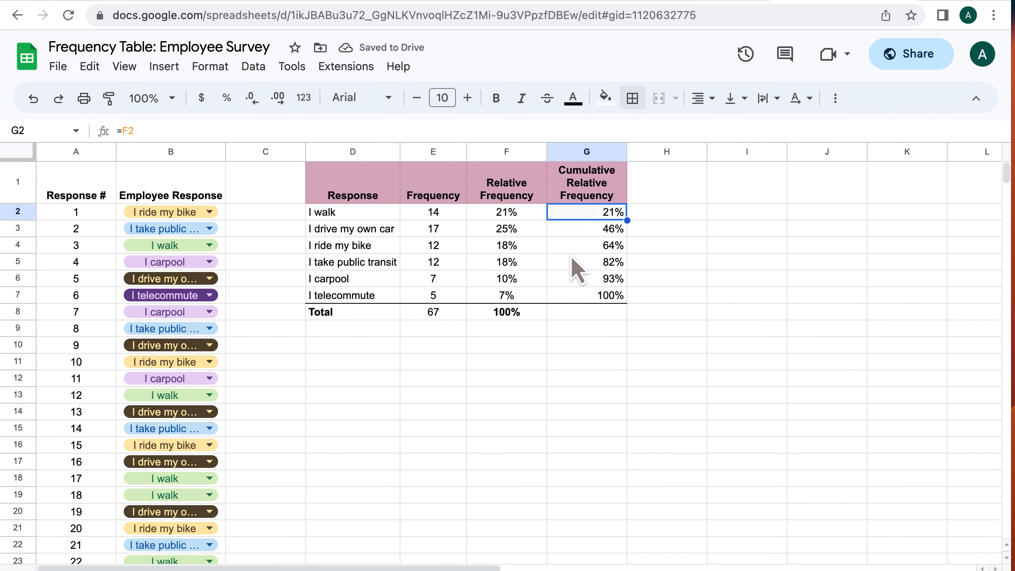
pyautogui.keyDown('shift'); pyautogui.click(574, 294); pyautogui.keyUp('shift')
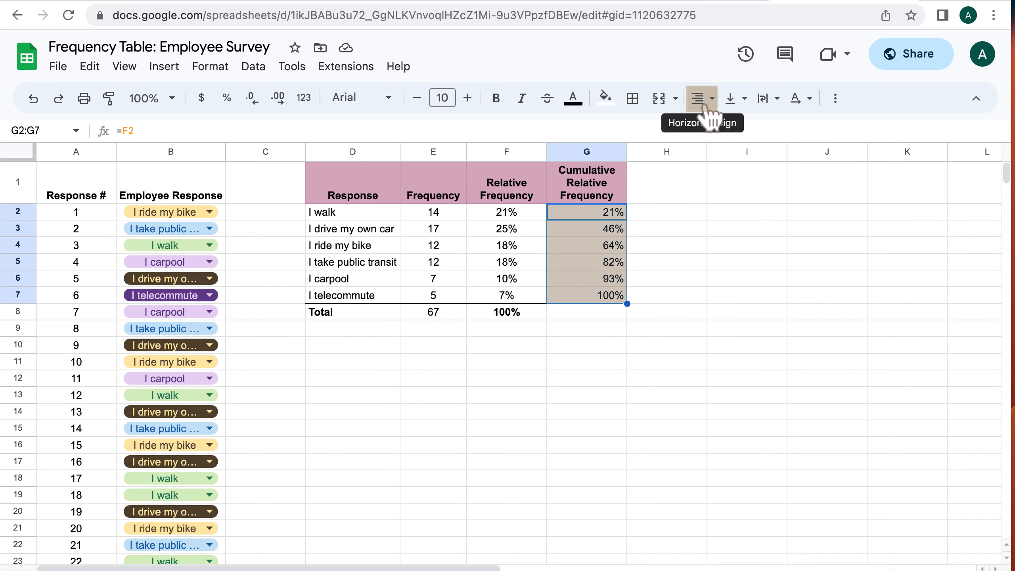
pyautogui.click(703, 99)
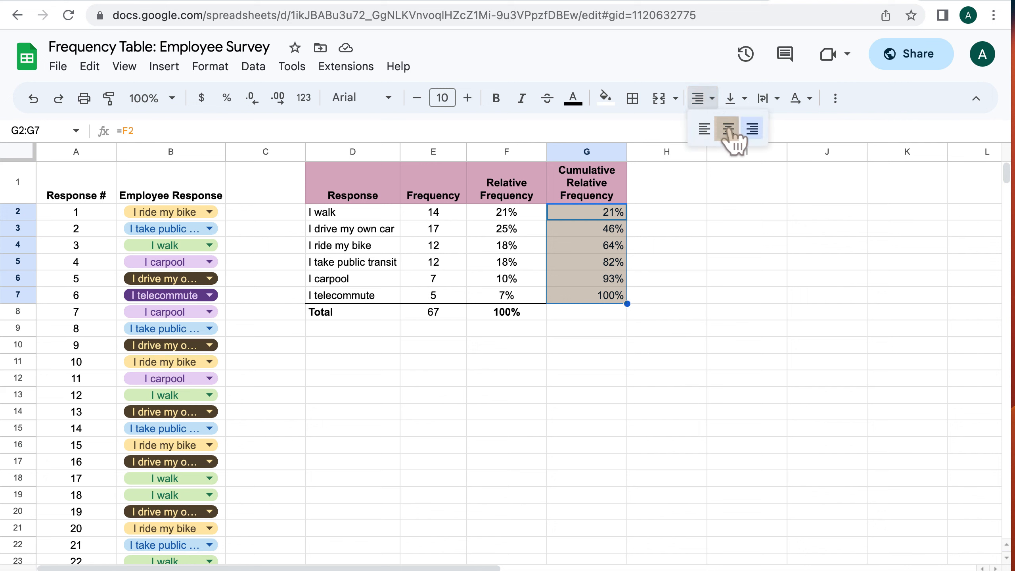
pyautogui.click(727, 127)
pyautogui.click(684, 279)
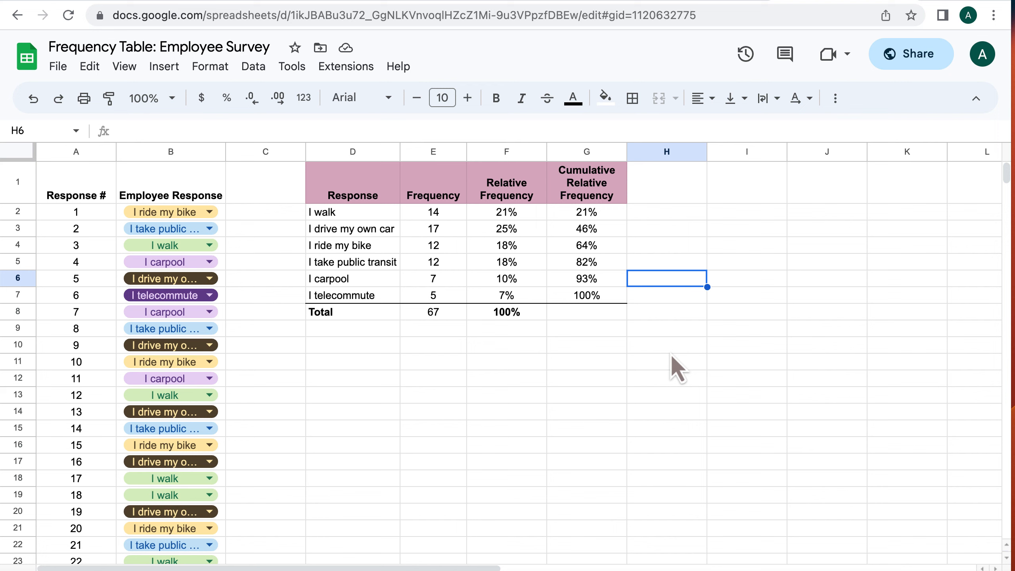
# Bold the 100% cumulative relative frequency in G7
pyautogui.press('Down')
pyautogui.press('Left')
pyautogui.hotkey('ctrl', 'b')
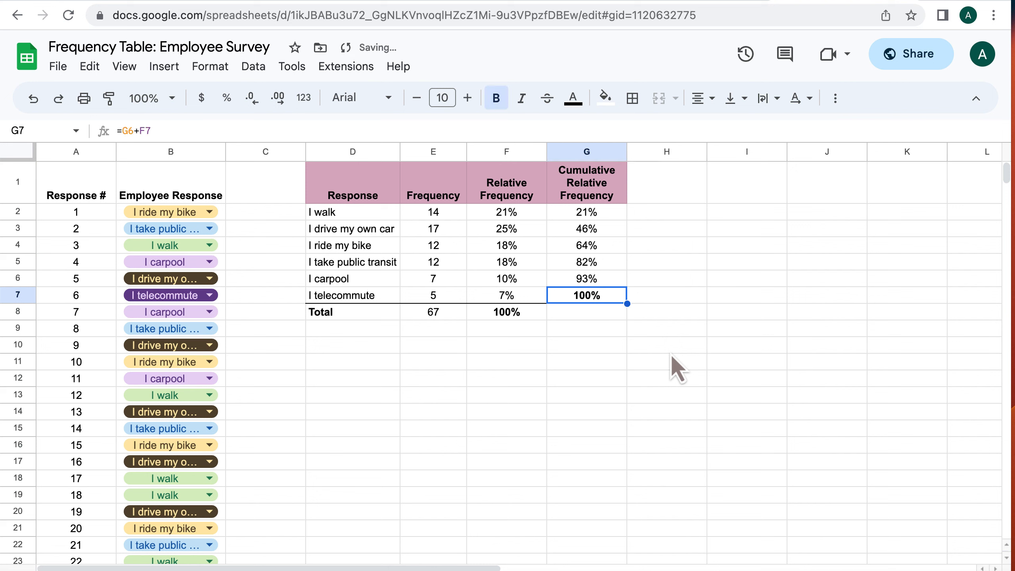
# Step through the response, frequency, relative and cumulative relative frequency cells to review their contents and formulas
pyautogui.click(346, 218)
pyautogui.press('Down')
pyautogui.press('Down')
pyautogui.press('Down')
pyautogui.press('Down')
pyautogui.press('Down')
pyautogui.press('Down')
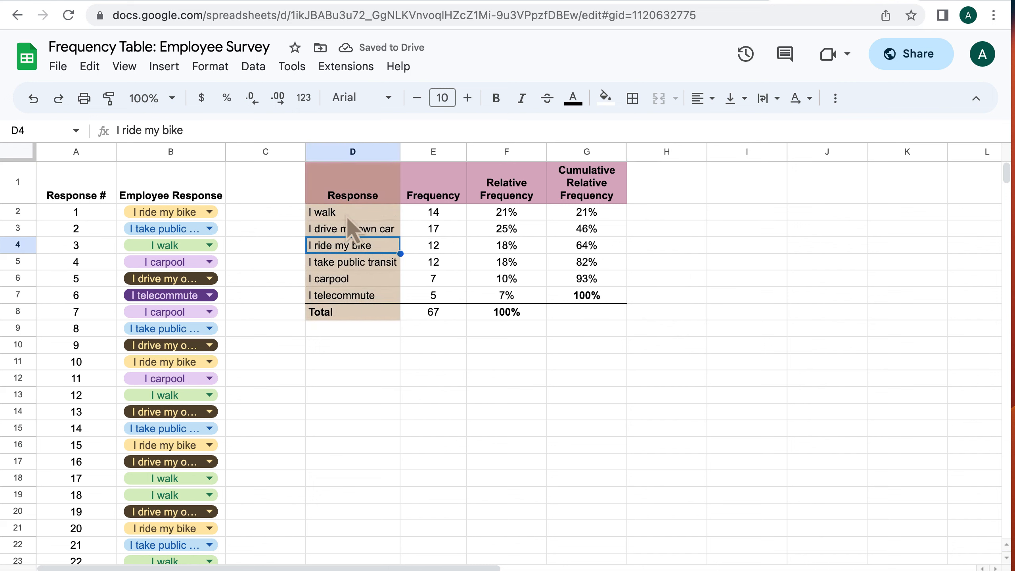
pyautogui.press('Up')
pyautogui.press('Up')
pyautogui.press('Right')
pyautogui.press('Up')
pyautogui.press('Up')
pyautogui.press('Up')
pyautogui.press('Up')
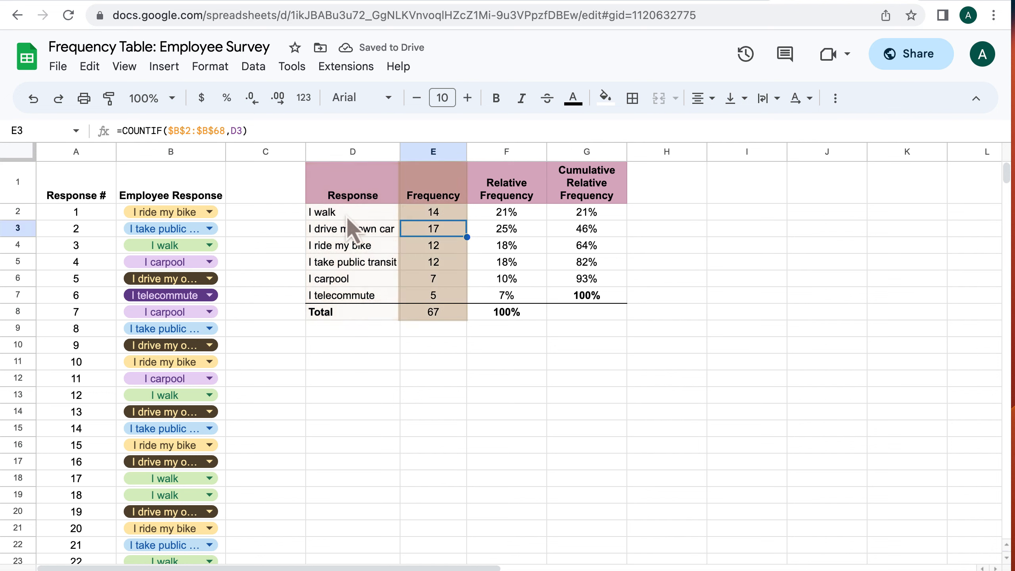
pyautogui.press('Down')
pyautogui.press('Down')
pyautogui.press('Down')
pyautogui.press('Down')
pyautogui.press('Down')
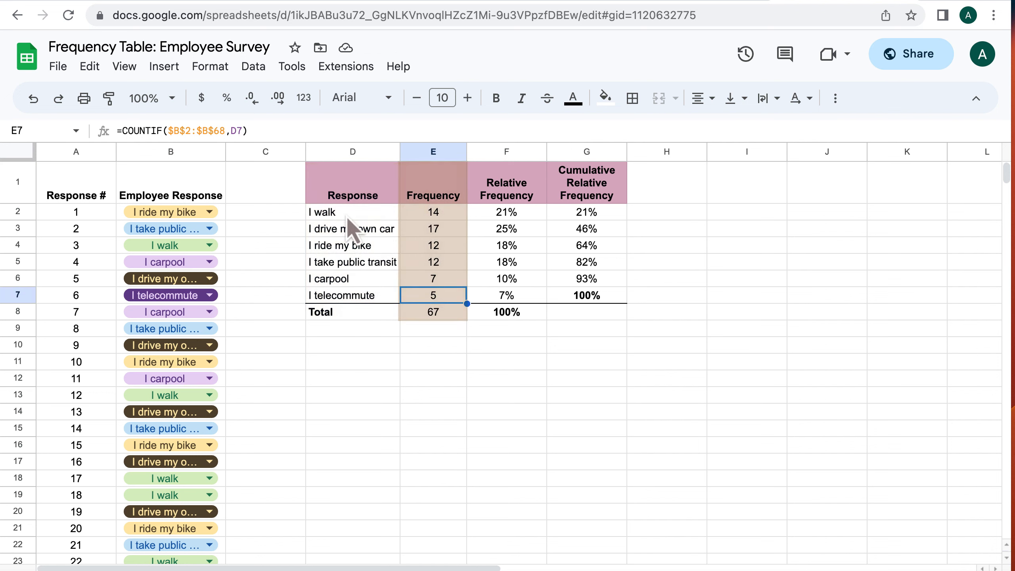
pyautogui.press('Right')
pyautogui.press('Up')
pyautogui.press('Up')
pyautogui.press('Up')
pyautogui.press('Up')
pyautogui.press('Up')
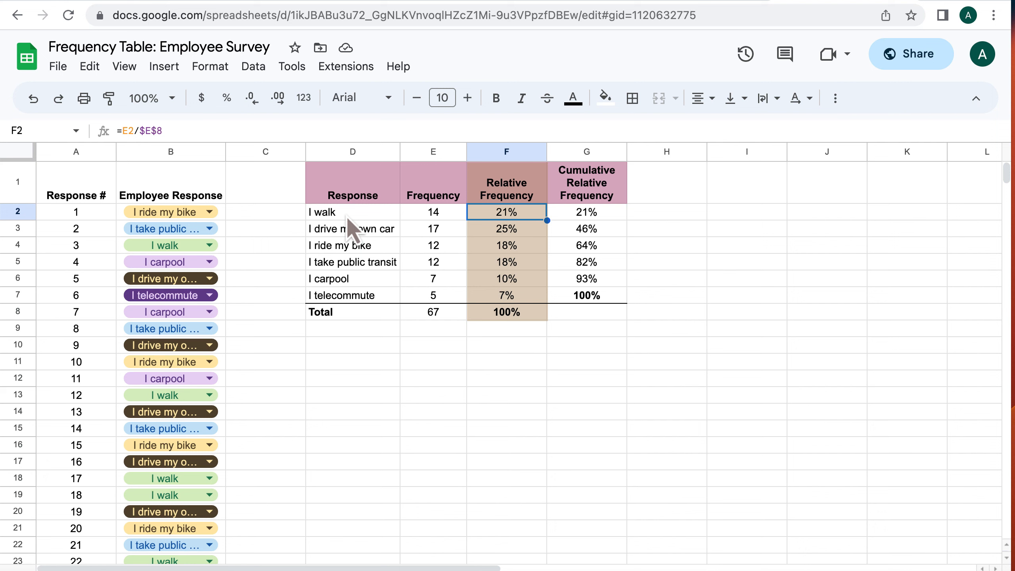
pyautogui.press('Down')
pyautogui.press('Down')
pyautogui.press('Down')
pyautogui.press('Down')
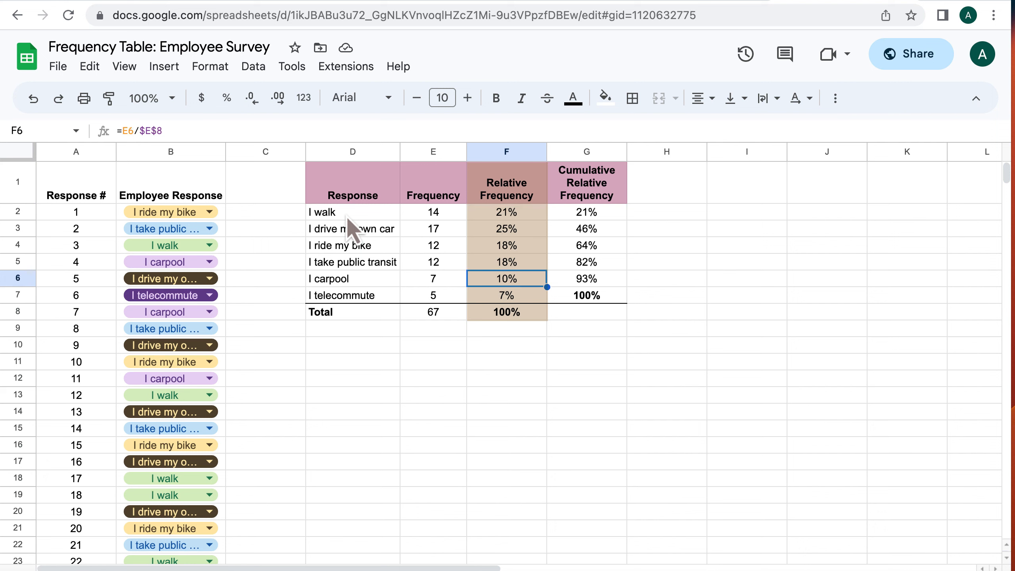
pyautogui.press('Down')
pyautogui.press('Right')
pyautogui.press('Up')
pyautogui.press('Up')
pyautogui.press('Up')
pyautogui.press('Up')
pyautogui.press('Up')
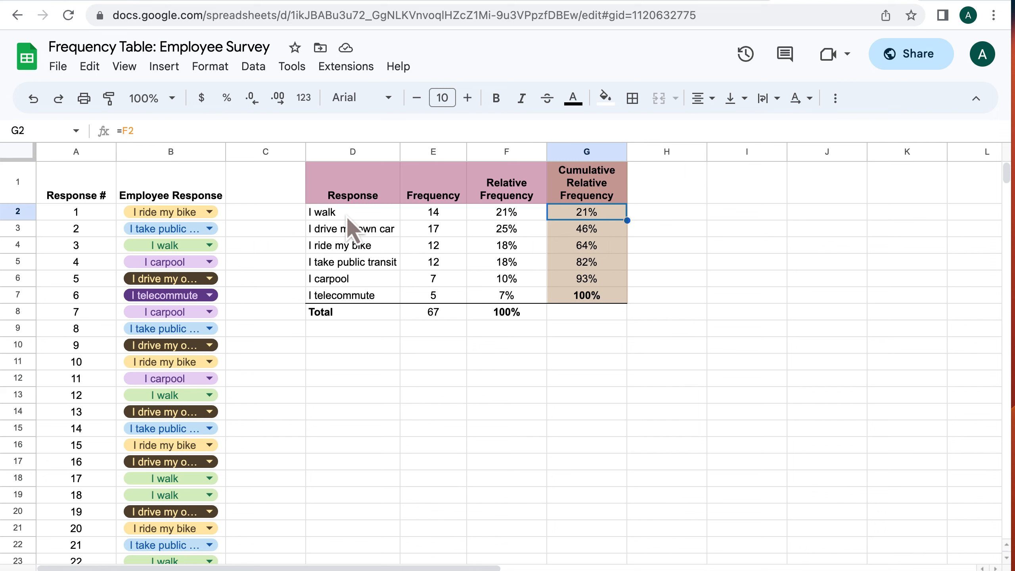
pyautogui.press('Down')
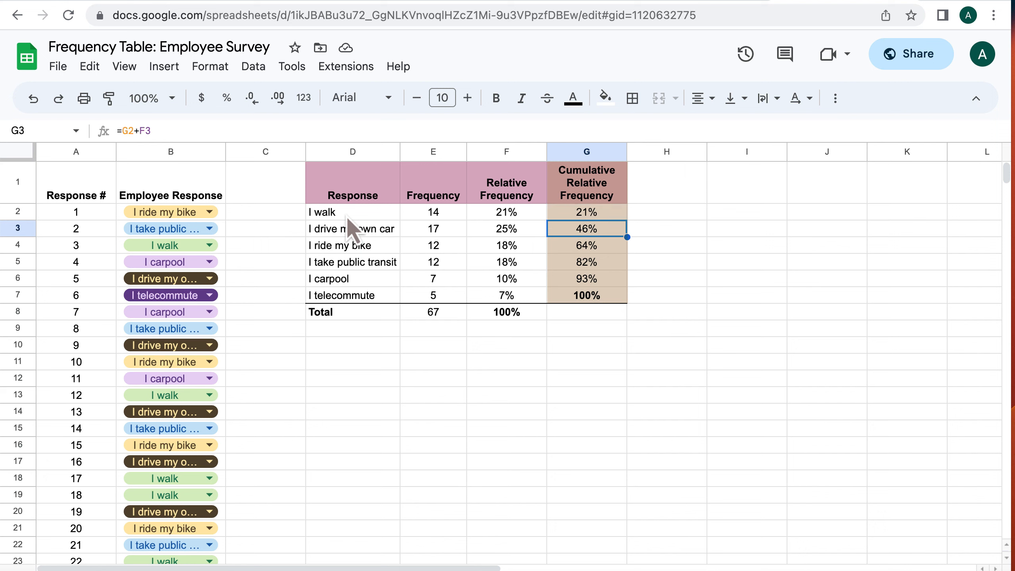
pyautogui.press('Left')
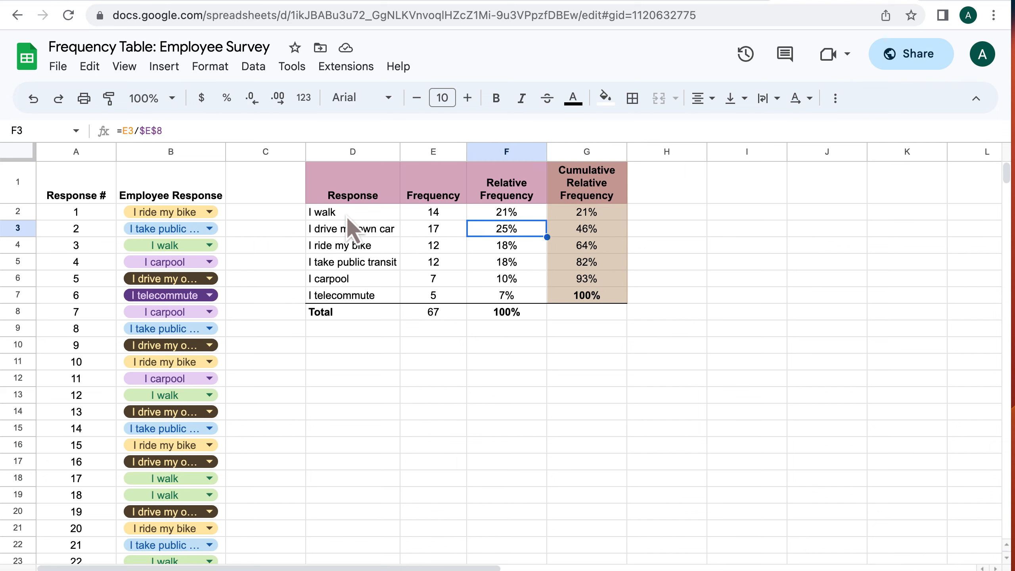
pyautogui.press('Left')
pyautogui.press('Left')
pyautogui.press('Right')
pyautogui.press('Right')
pyautogui.press('Right')
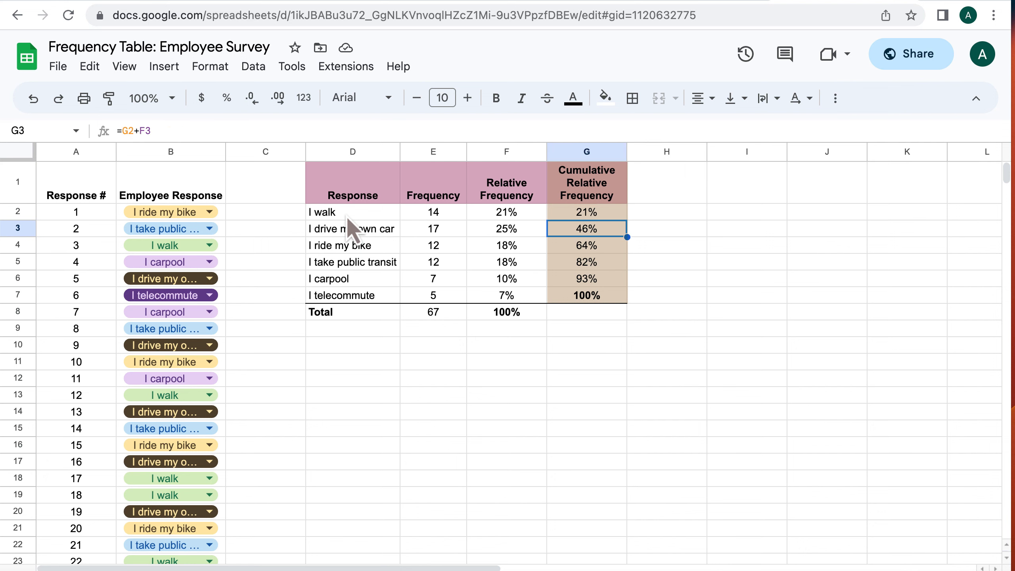
pyautogui.press('Down')
pyautogui.press('Down')
pyautogui.press('Down')
pyautogui.press('Down')
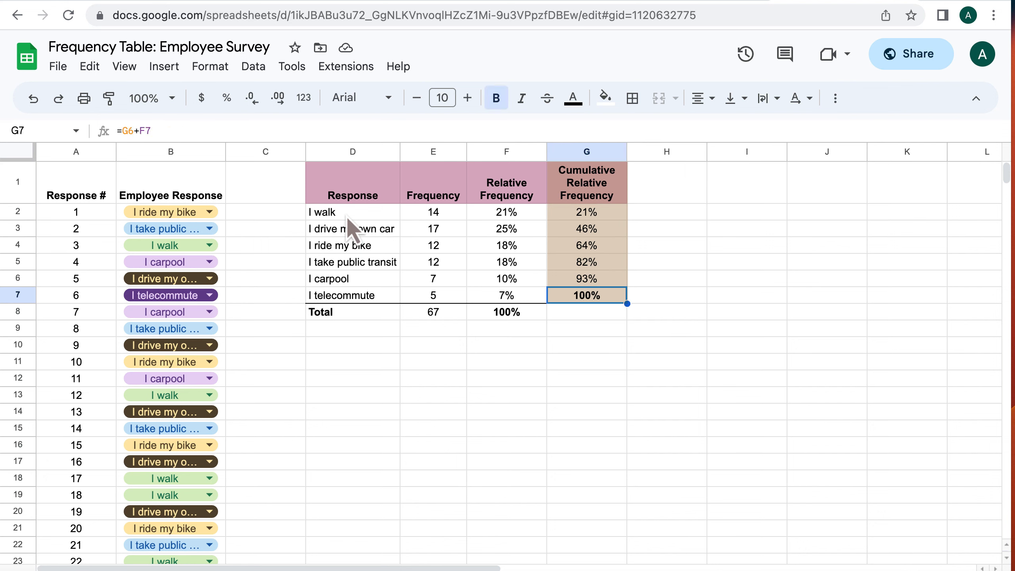